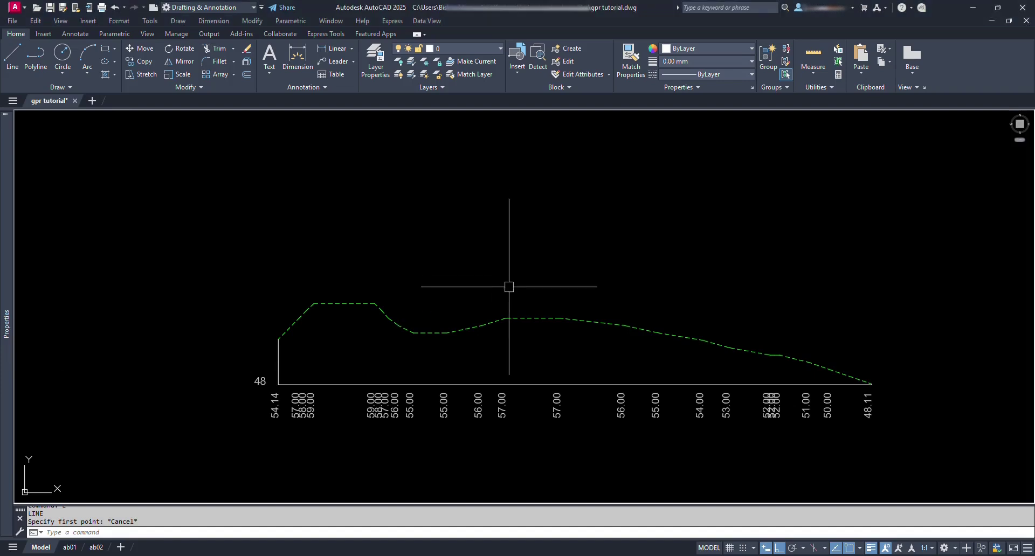
Step: Examine the dashed green ground profile polyline and the contour map in the drawing
left_click(372, 377)
left_click(342, 258)
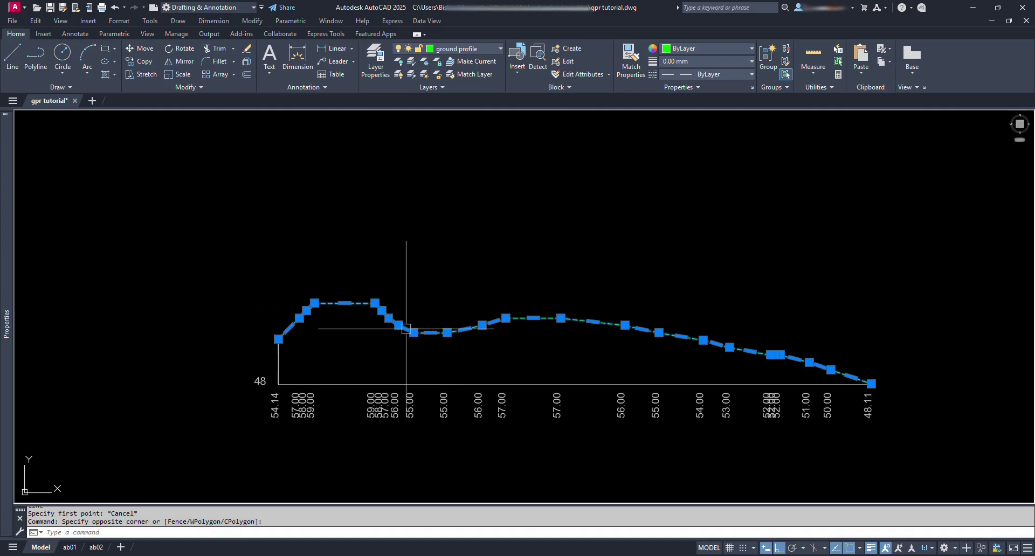
key("Escape")
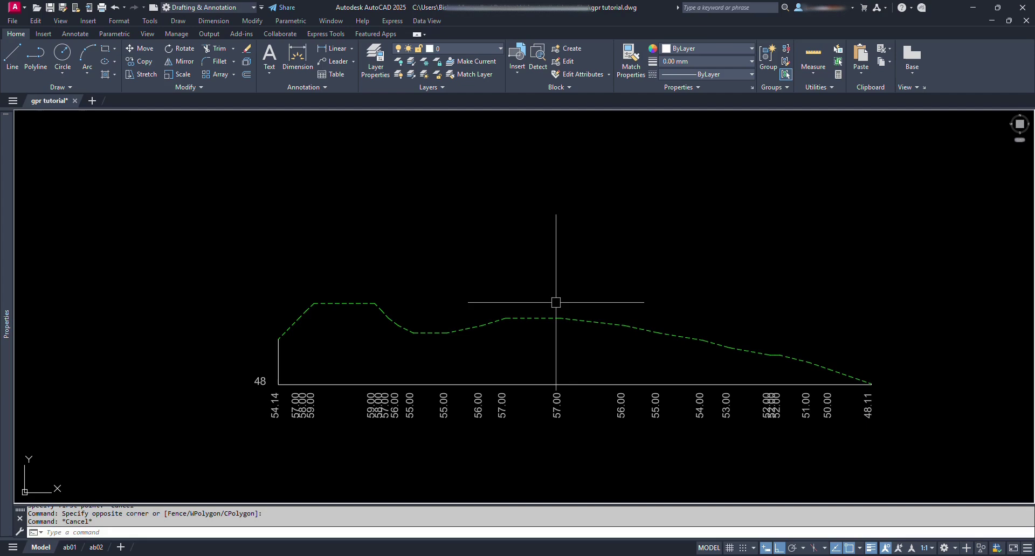
middle_click(490, 418)
middle_click(490, 417)
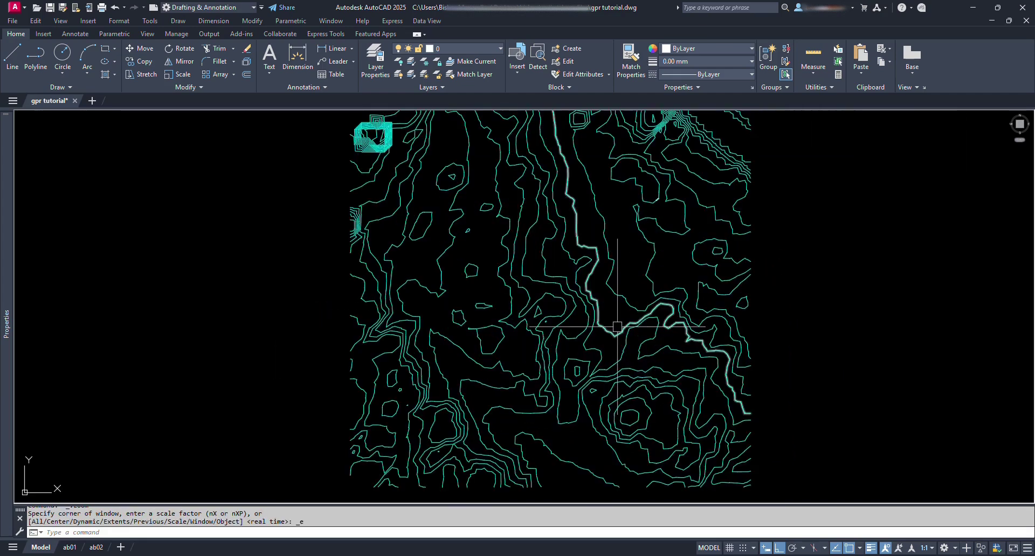
mouse_move(764, 365)
middle_mouse_down()
mouse_move(746, 383)
mouse_move(705, 373)
middle_mouse_up()
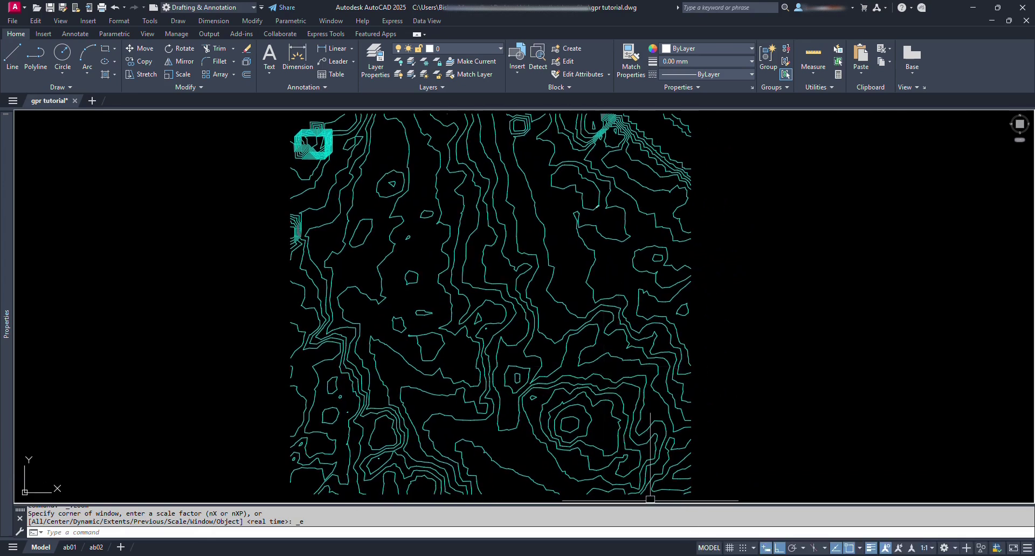
Step: Switch to the browser and look through the videos on the CAD Magics - Autocad Tutorials channel page
key("alt+Tab")
scroll(539, 261, "up", 3)
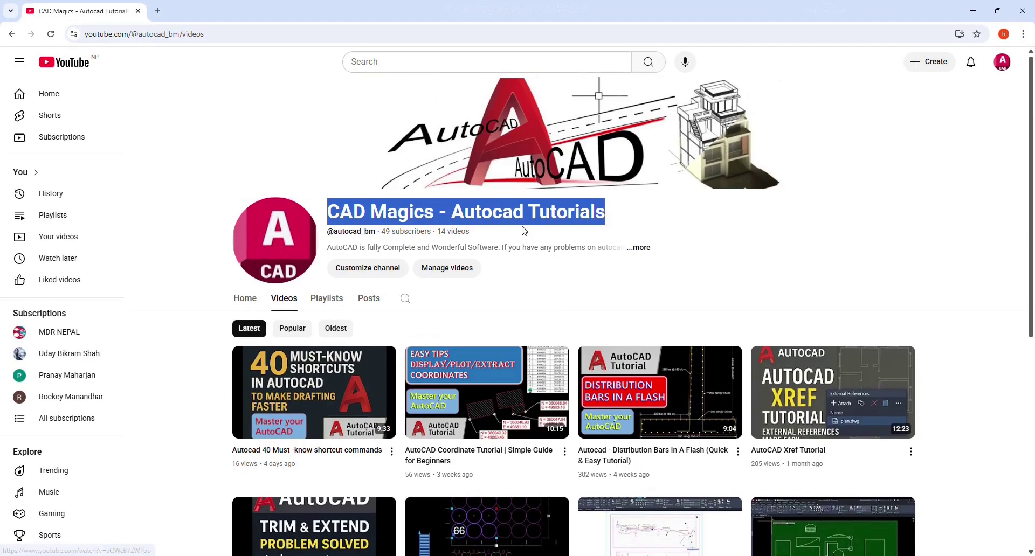
left_click(577, 210)
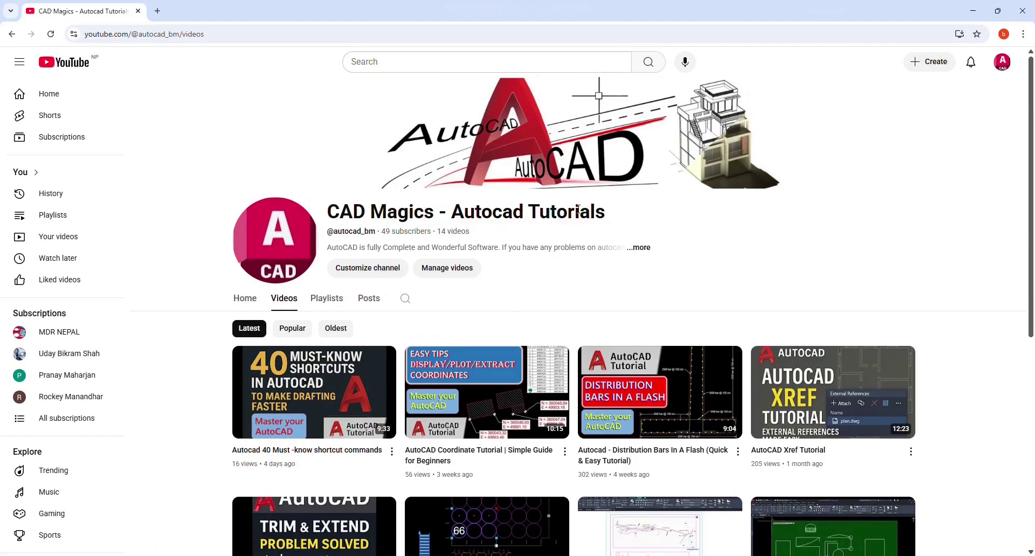
left_click_drag(326, 214, 635, 217)
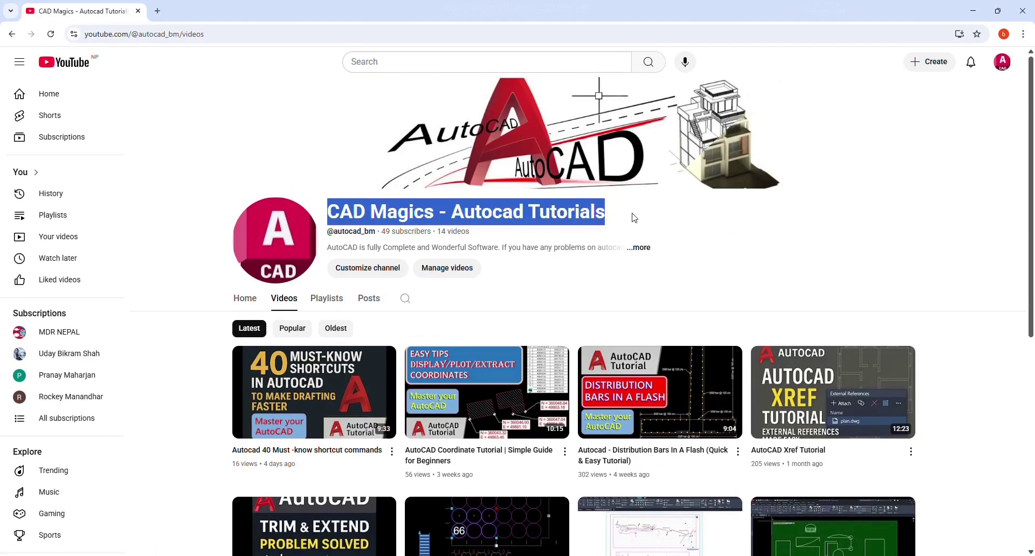
left_click(665, 226)
triple_click(515, 329)
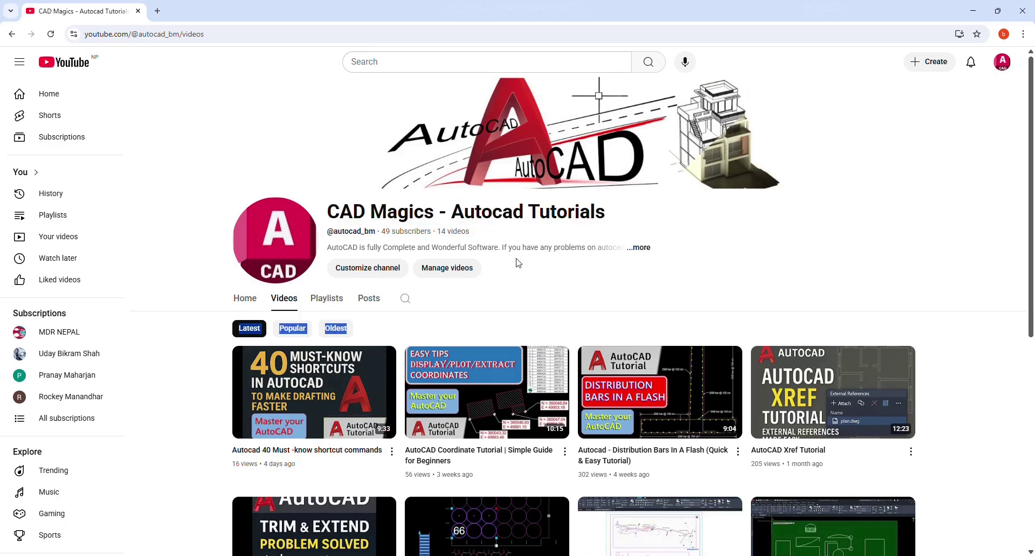
scroll(516, 264, "down", 4)
scroll(517, 267, "down", 1)
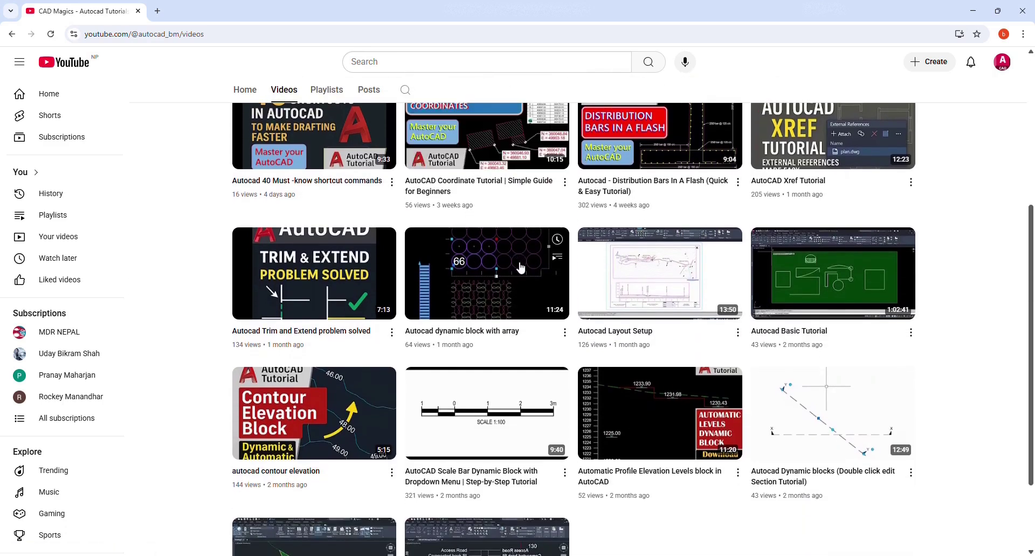
scroll(917, 392, "down", 2)
scroll(932, 396, "up", 7)
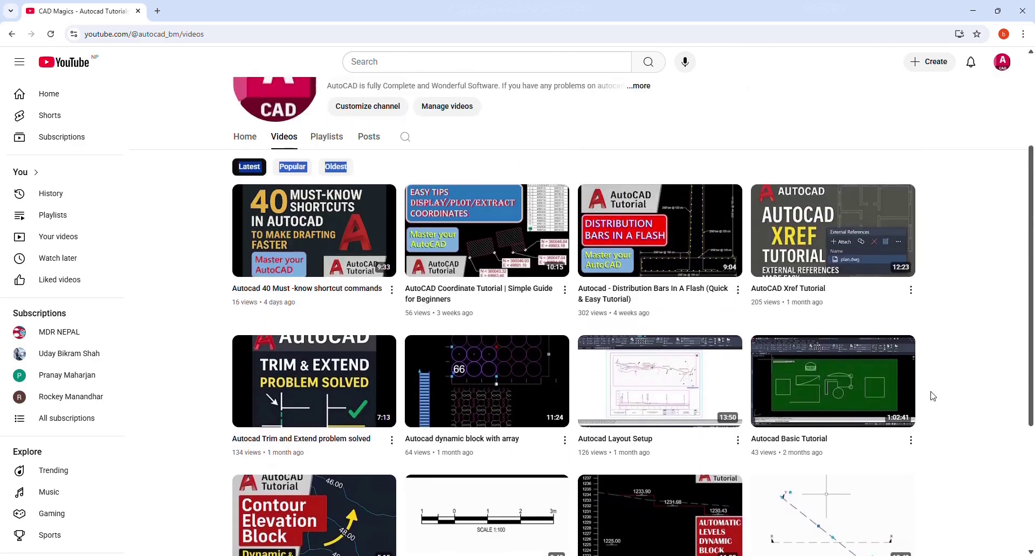
left_click(977, 11)
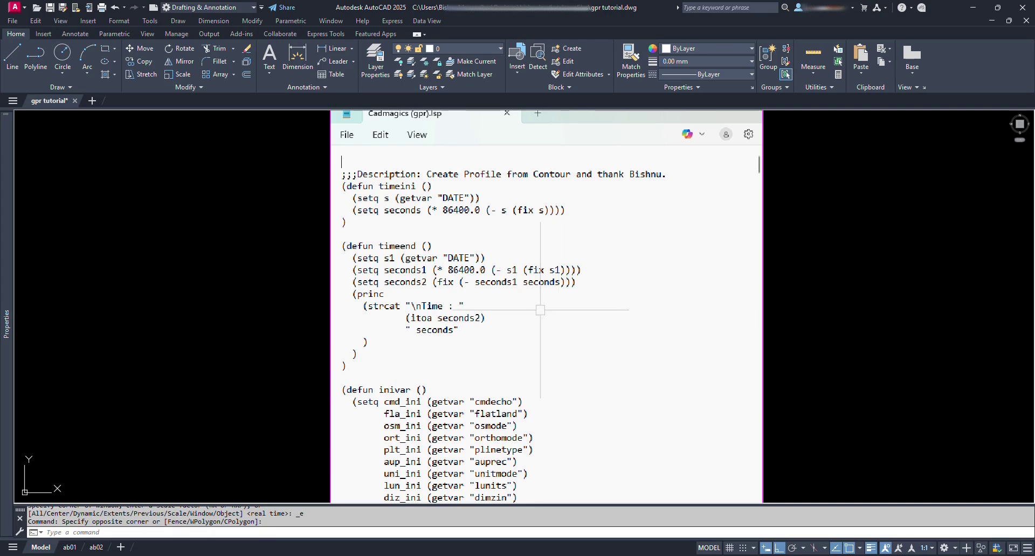
Step: Examine the Cadmagics (gpr).lsp code image placed in the drawing
type("z")
key("Return")
key("Return")
left_click_drag(426, 247, 457, 299)
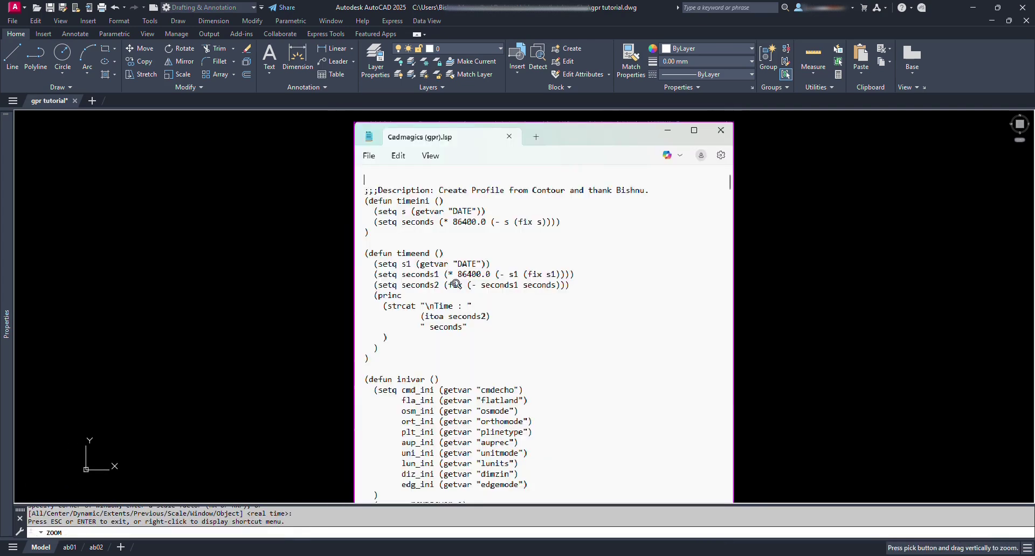
middle_click_drag(555, 327, 533, 306)
key("Escape")
key("Return")
key("Return")
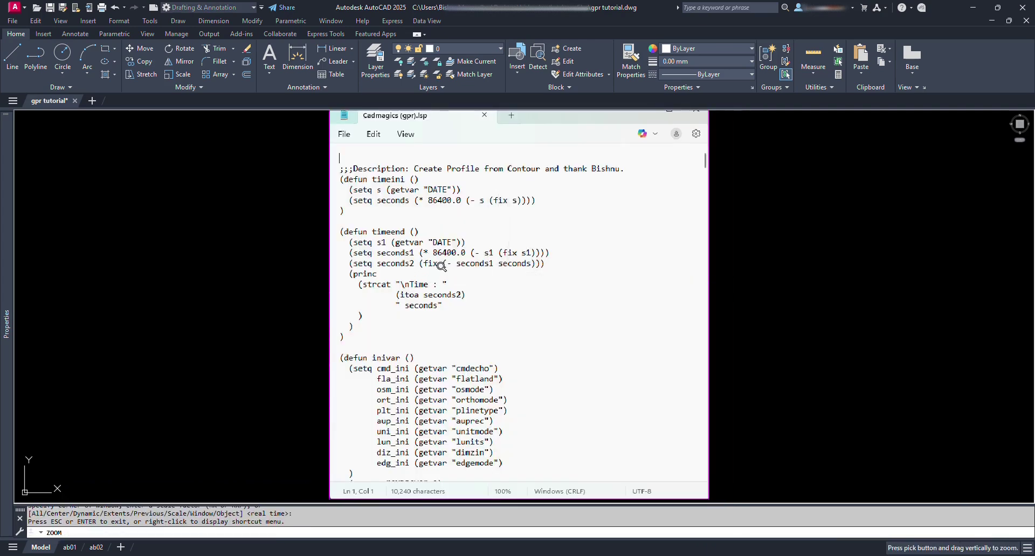
left_click_drag(441, 266, 460, 277)
middle_click_drag(548, 221, 555, 224)
key("Escape")
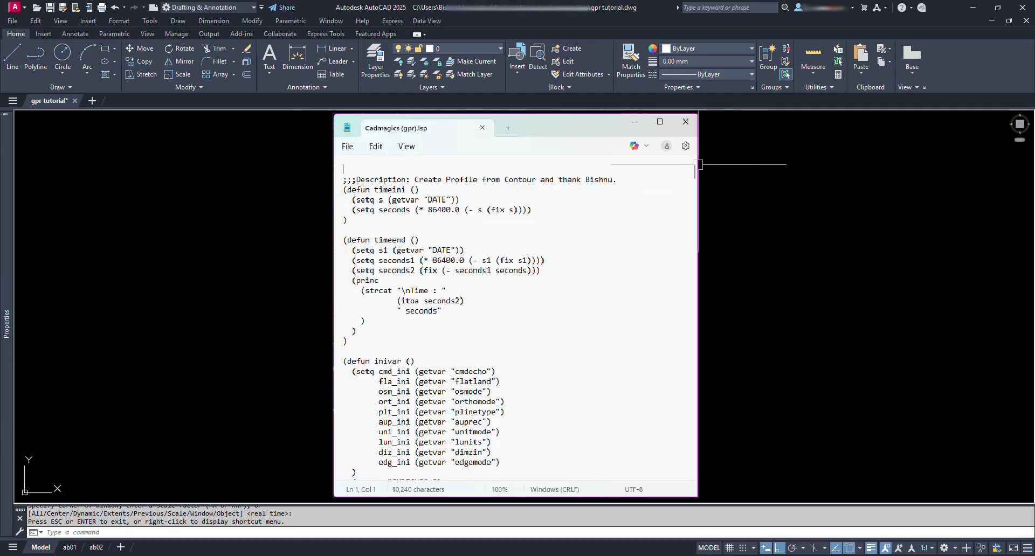
Step: Erase the Cadmagics (gpr).lsp code image from the drawing
left_click(720, 305)
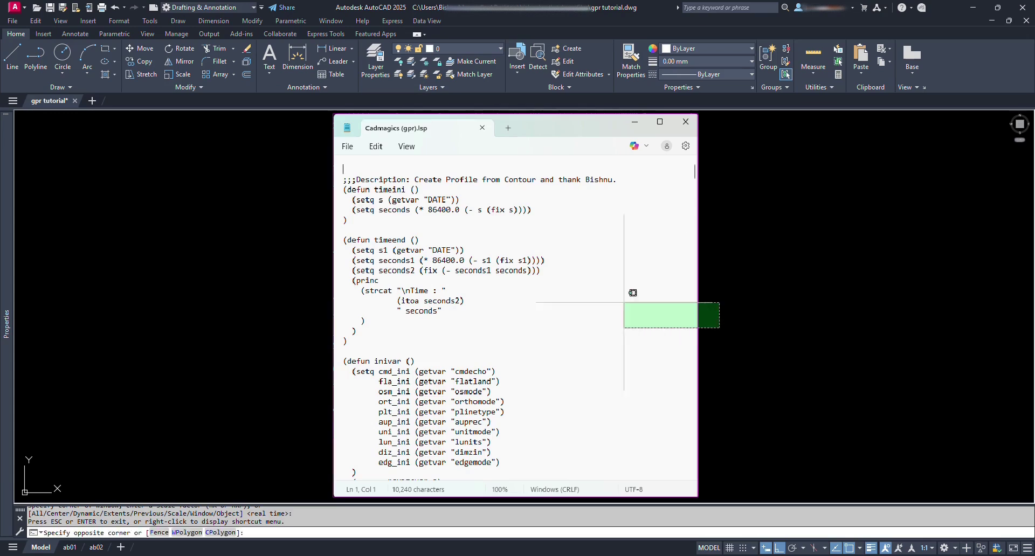
left_click(625, 326)
type("E")
key("Return")
mouse_move(788, 298)
middle_mouse_down()
mouse_move(746, 383)
mouse_move(631, 357)
mouse_move(615, 287)
middle_mouse_up()
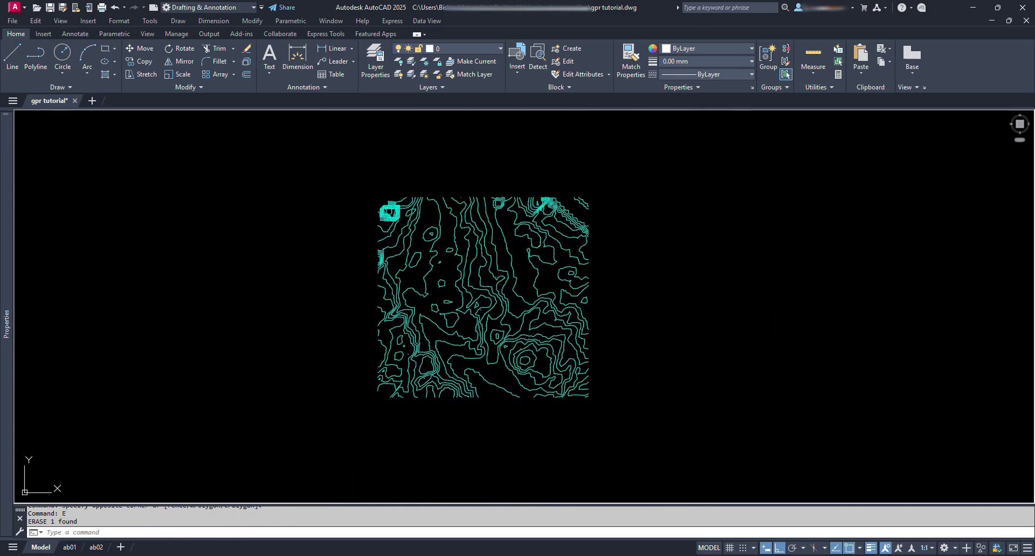
Step: Switch to File Explorer, copy the Cadmagics (gpr) AutoLISP file from the apsil folder, and return to AutoCAD
mouse_move(496, 547)
left_click(551, 510)
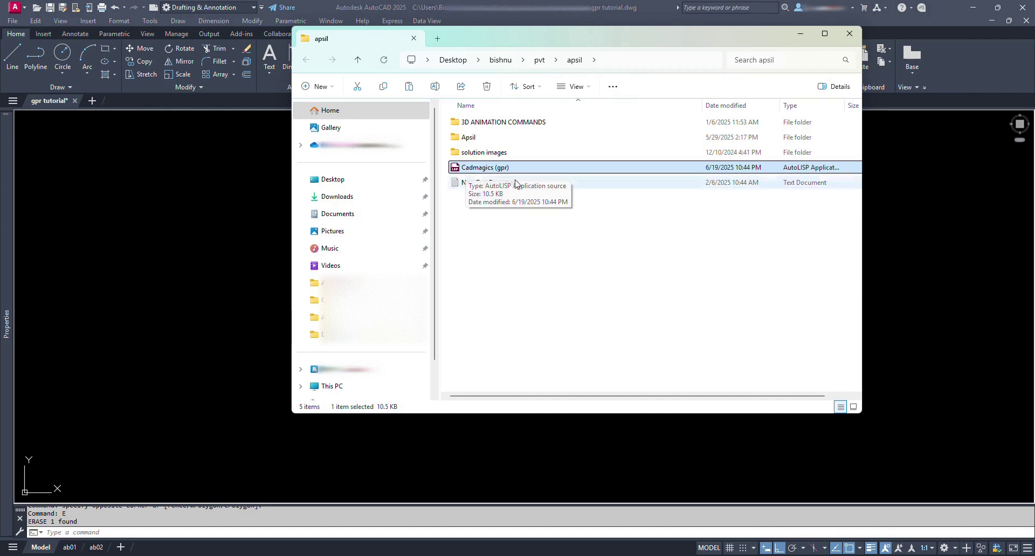
left_click(563, 304)
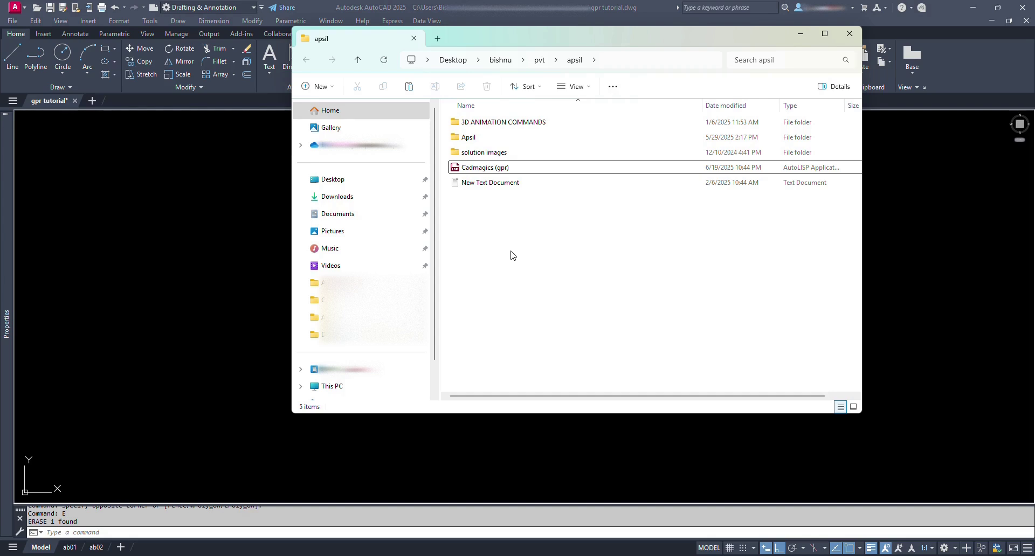
left_click(488, 169)
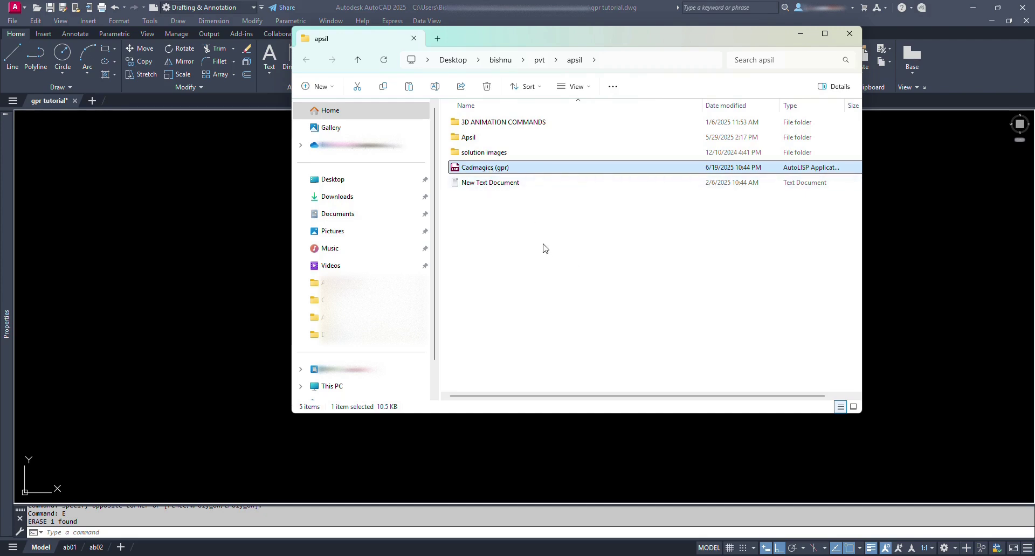
left_click(916, 285)
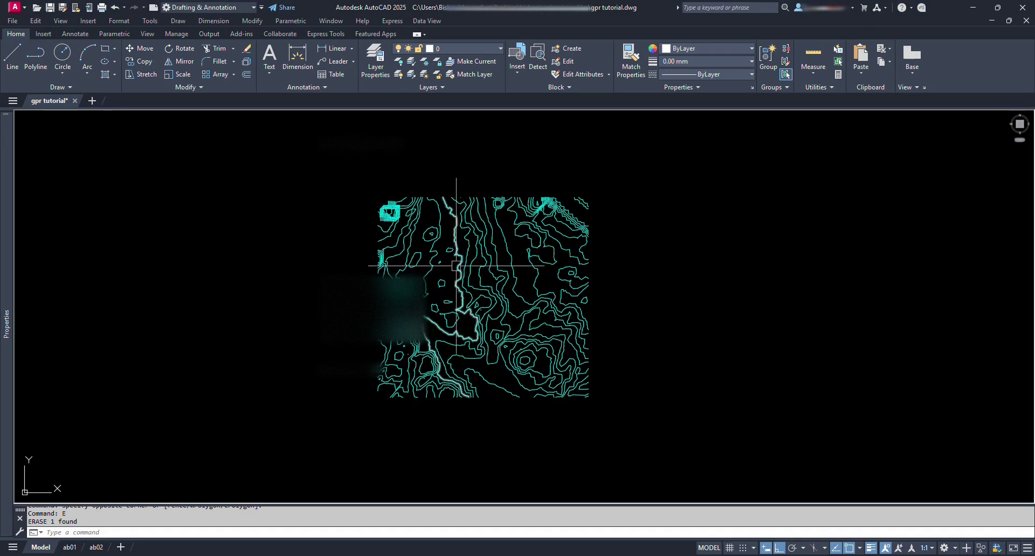
scroll(485, 270, "up", 3)
middle_click_drag(497, 273, 514, 277)
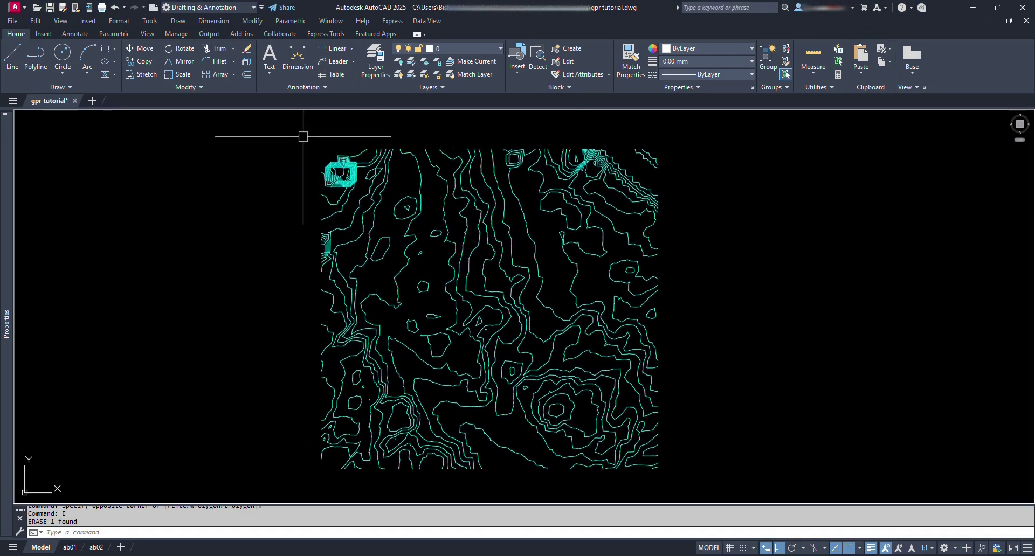
left_click(303, 129)
key("Escape")
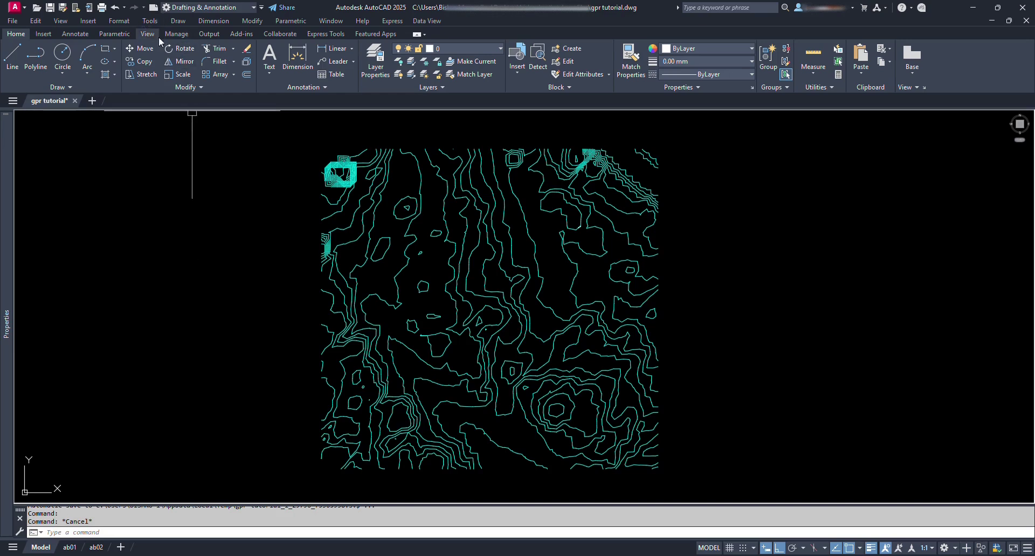
left_click(149, 21)
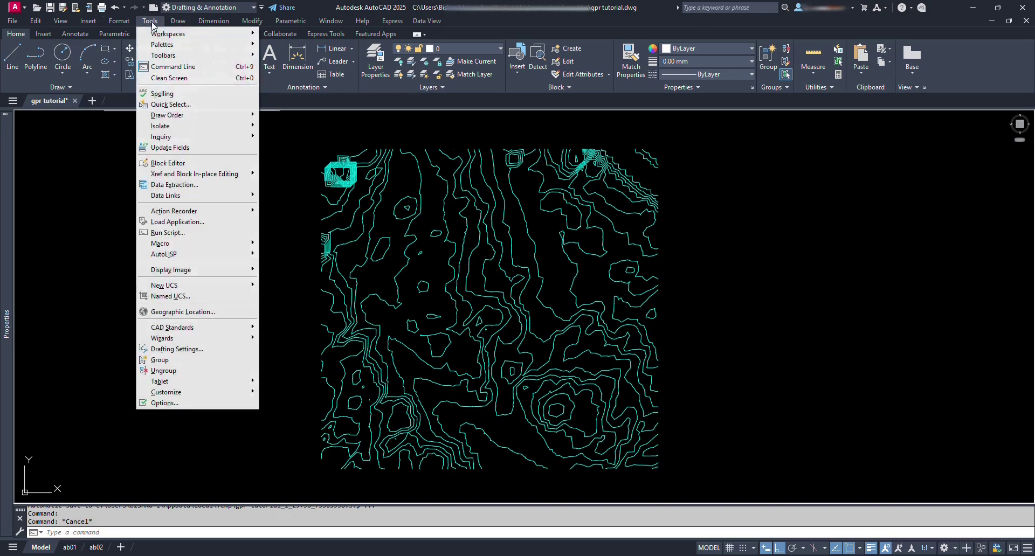
left_click(187, 222)
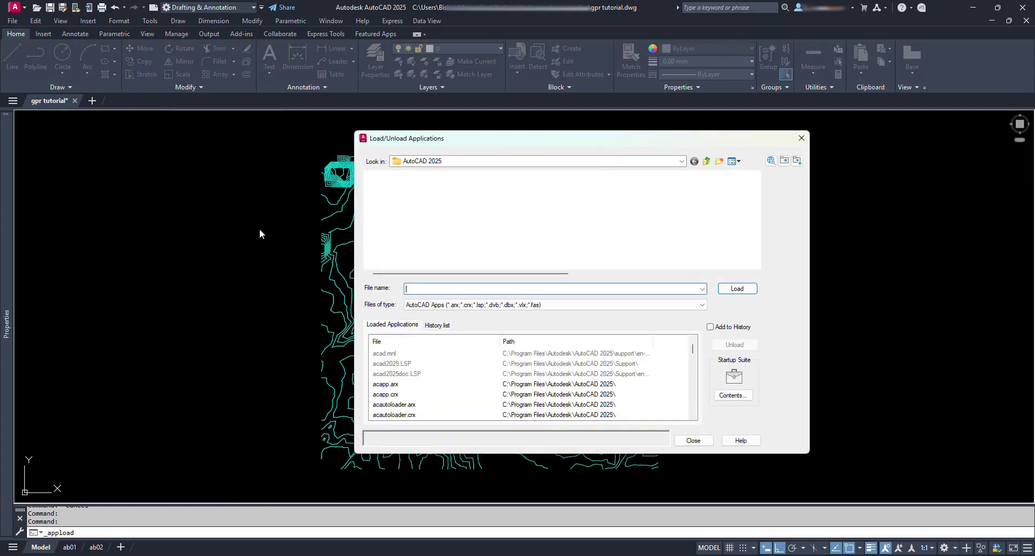
scroll(683, 242, "down", 6)
scroll(555, 220, "up", 1)
scroll(555, 222, "down", 5)
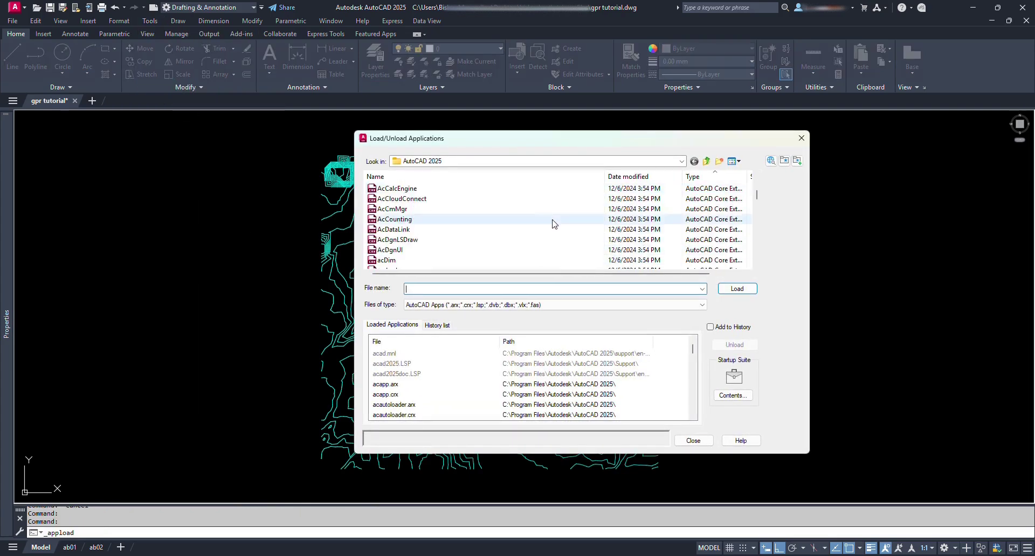
scroll(408, 260, "up", 2)
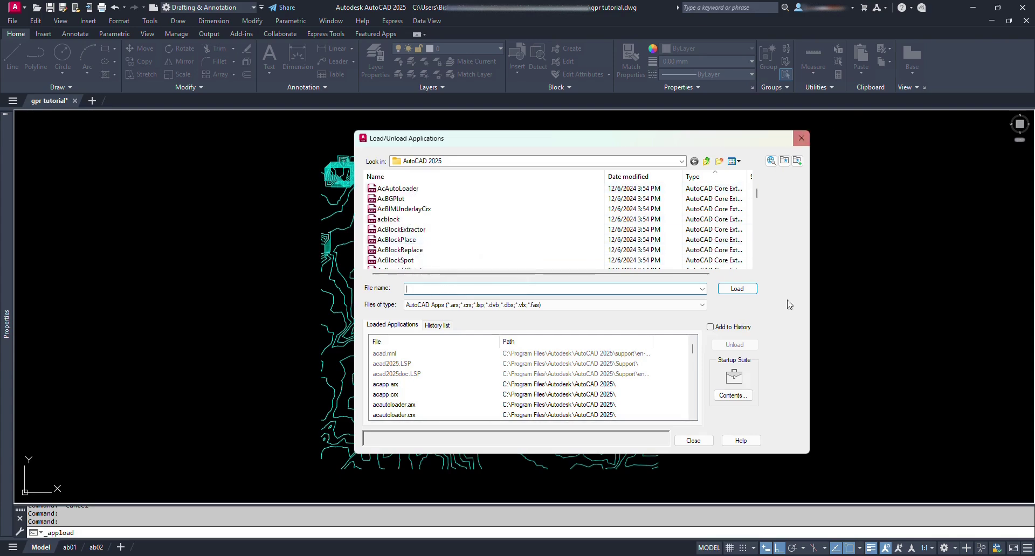
left_click(699, 441)
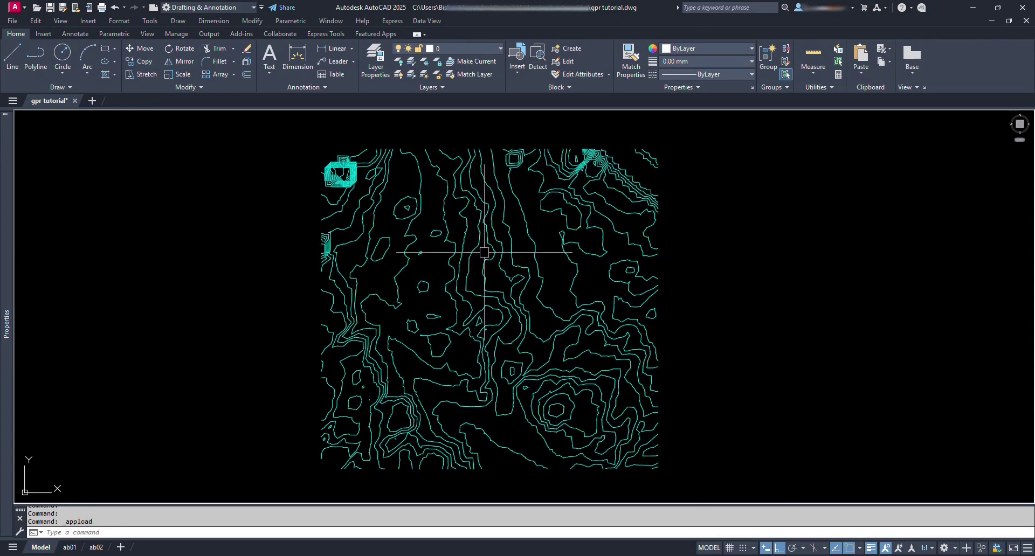
type("apploa")
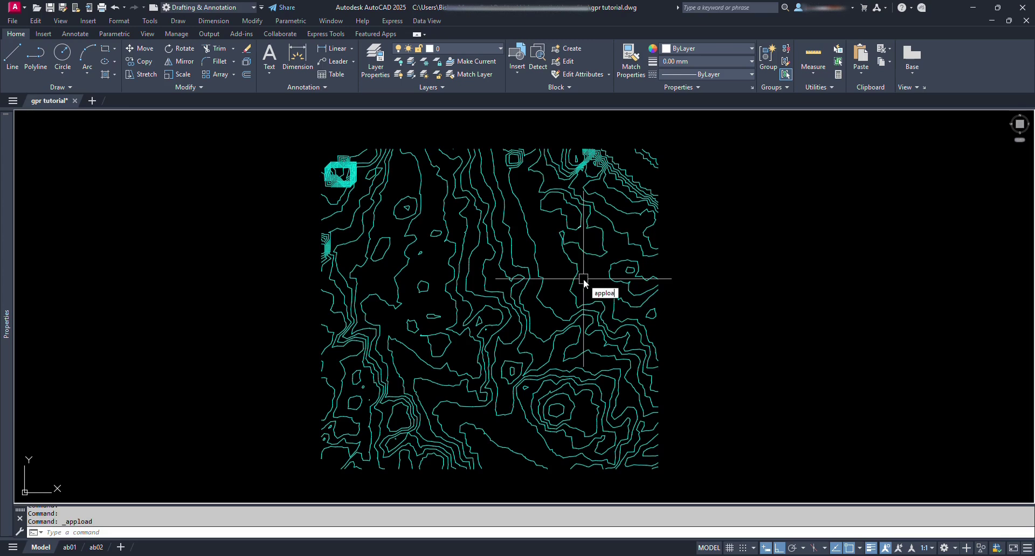
type("d")
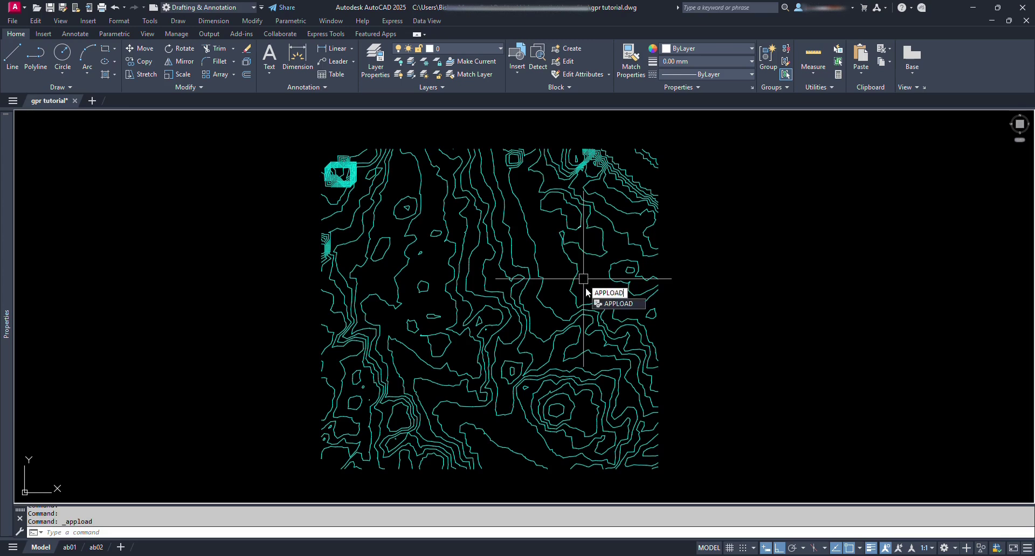
key("Escape")
key("Escape")
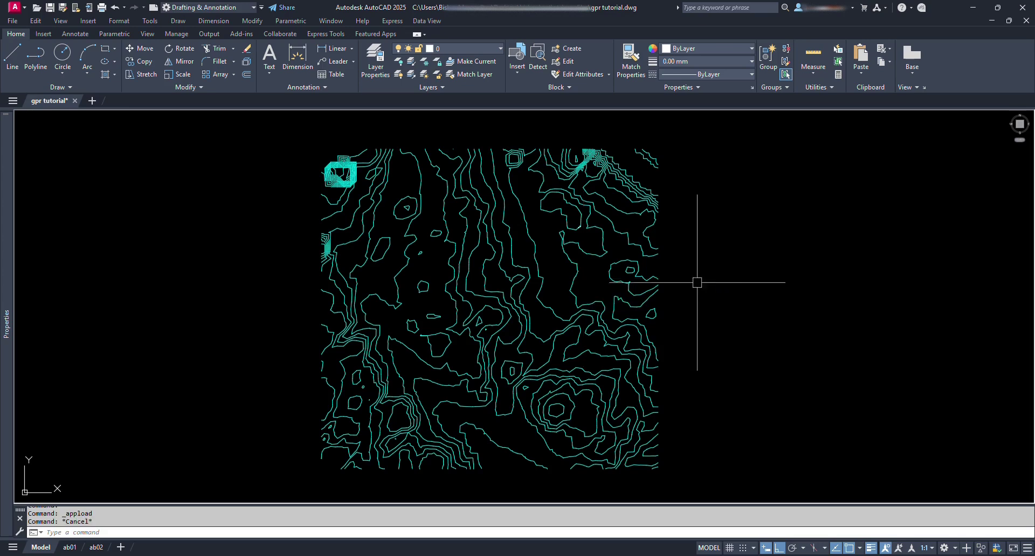
Step: Paste the copied Cadmagics (gpr) file into the AutoCAD 2025 folder from the Load/Unload Applications dialog, granting administrator permission
type("ap")
key("Return")
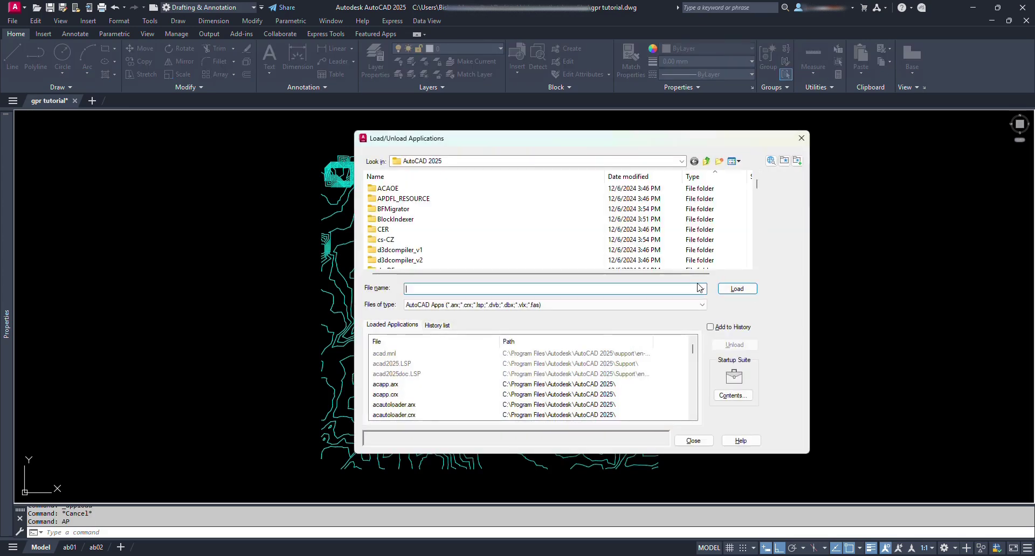
scroll(441, 212, "down", 10)
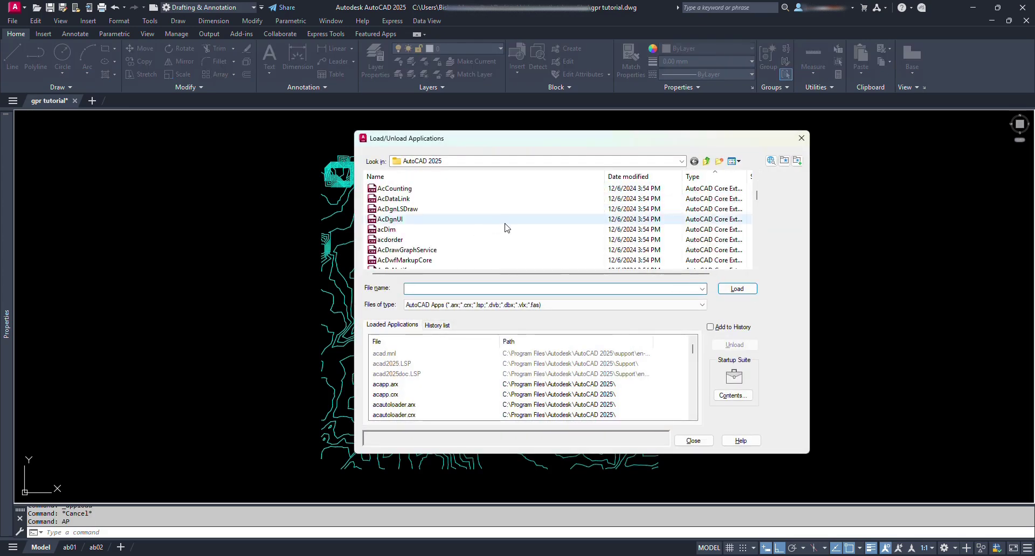
scroll(557, 223, "down", 4)
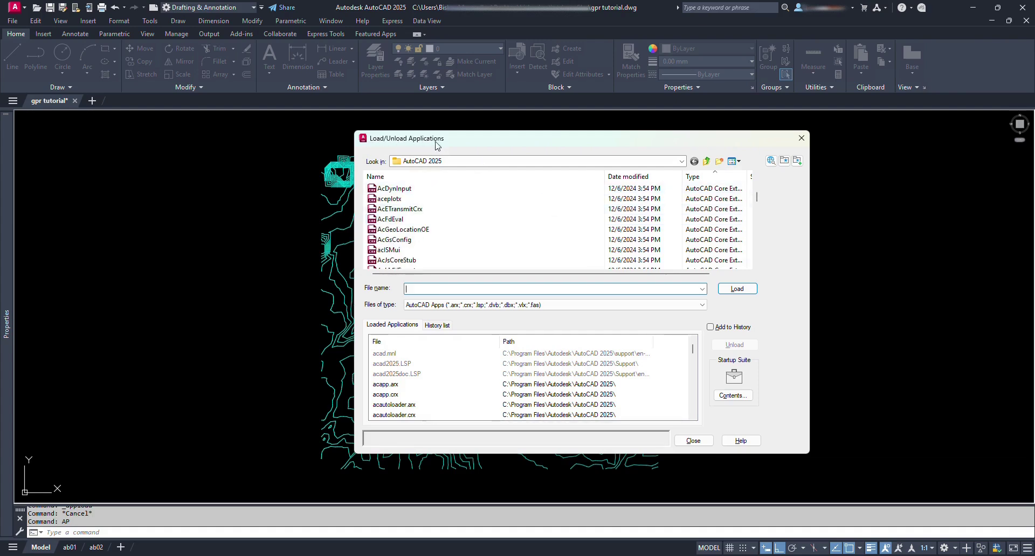
right_click(671, 211)
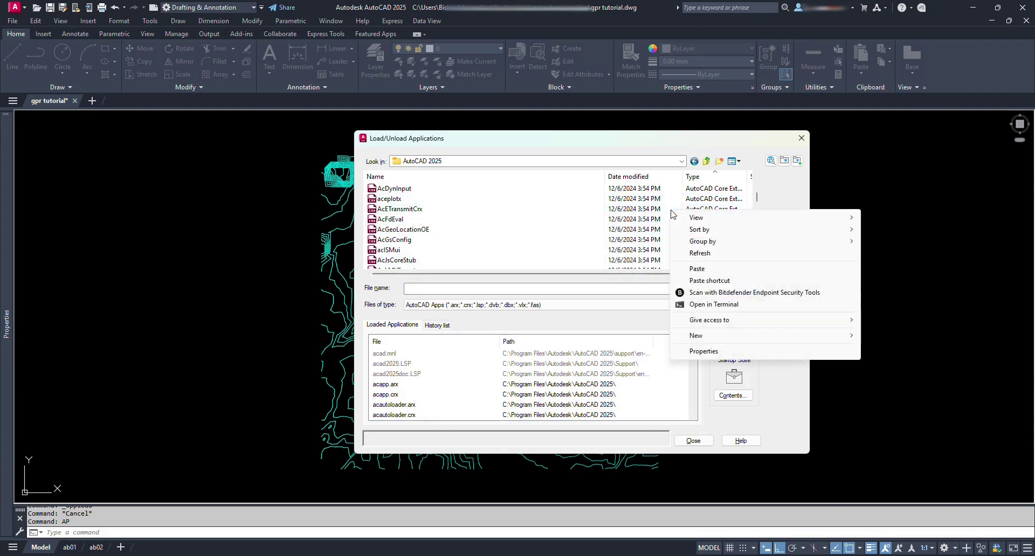
left_click(712, 269)
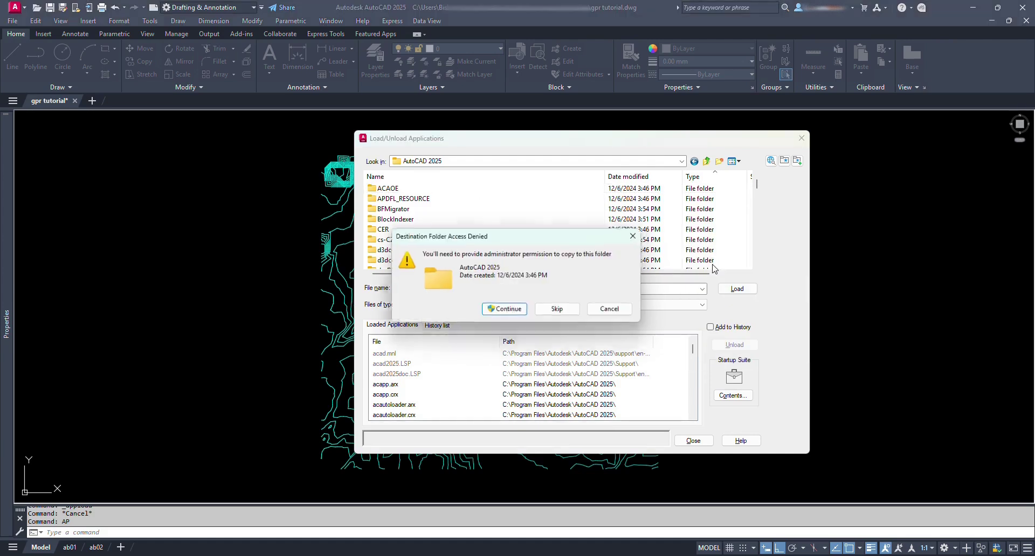
left_click(513, 312)
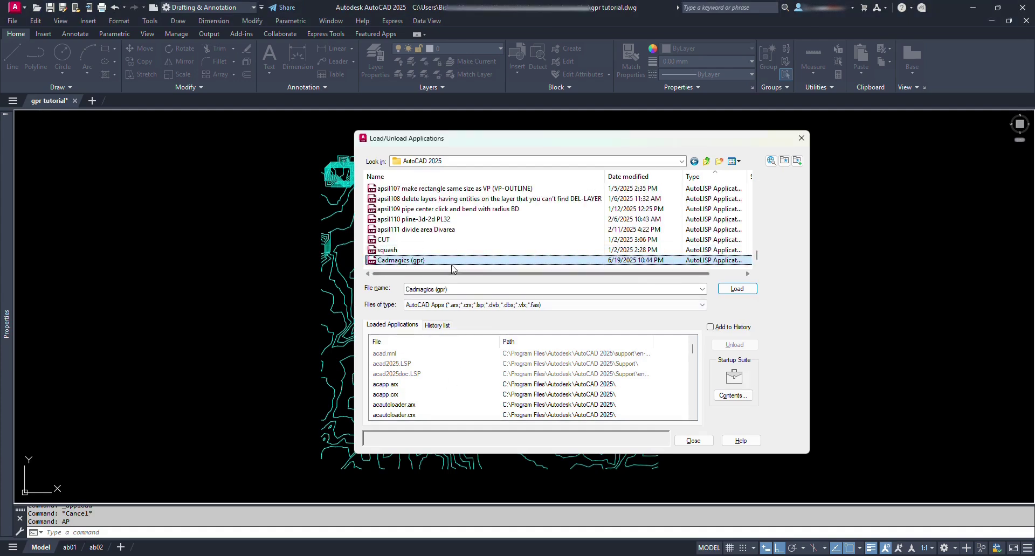
Step: Load the Cadmagics (gpr) AutoLISP file from the AutoCAD 2025 folder and close the Load/Unload Applications dialog
double_click(382, 259)
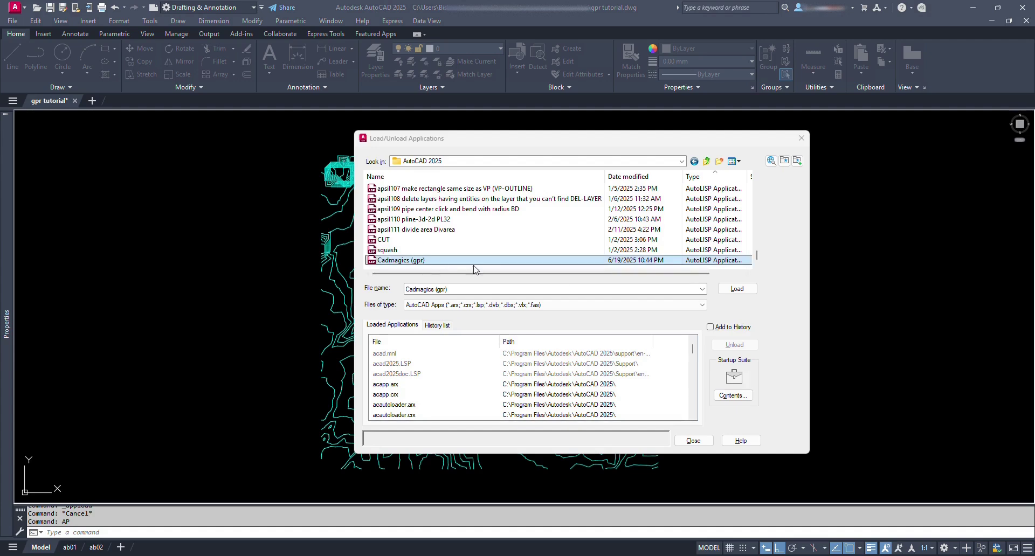
left_click(434, 260)
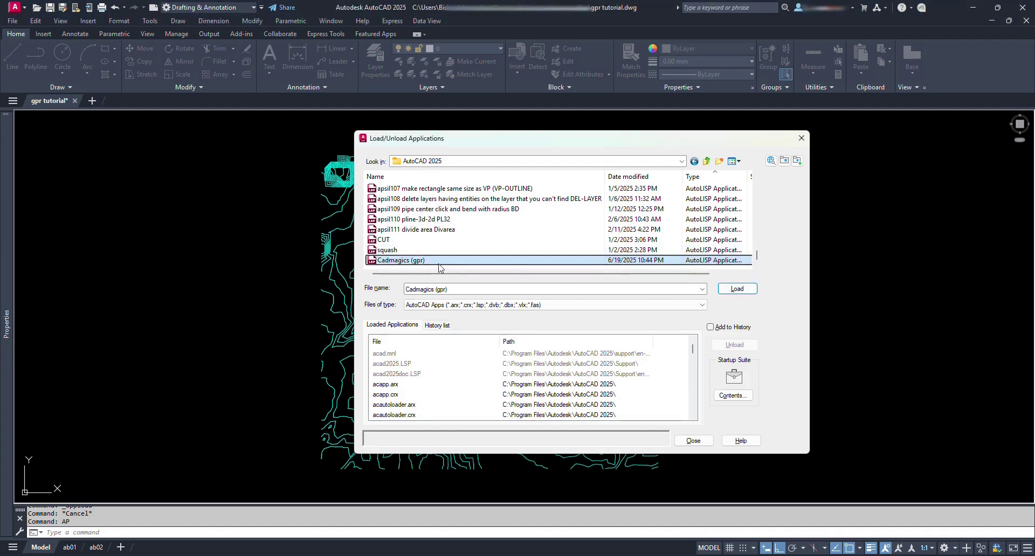
left_click(736, 289)
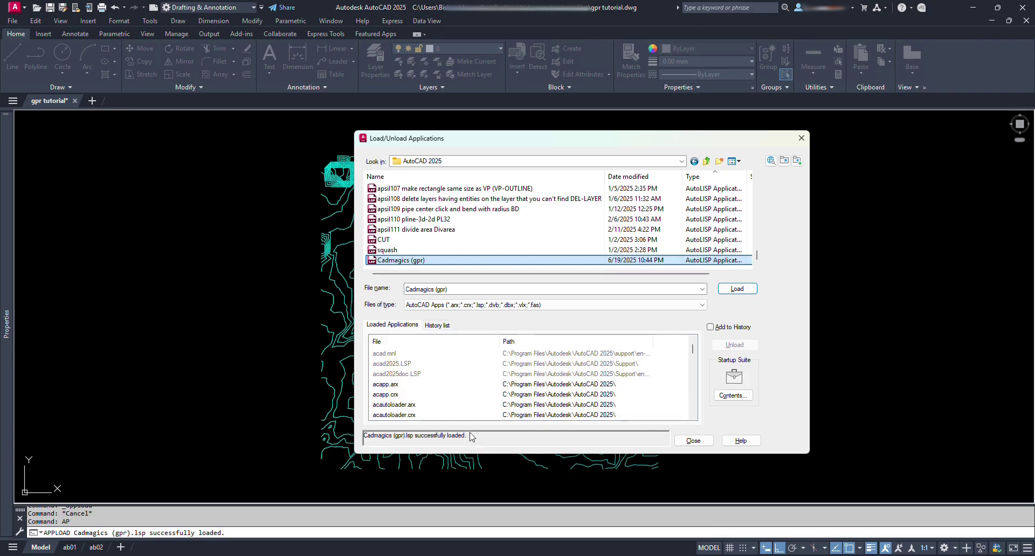
left_click(693, 440)
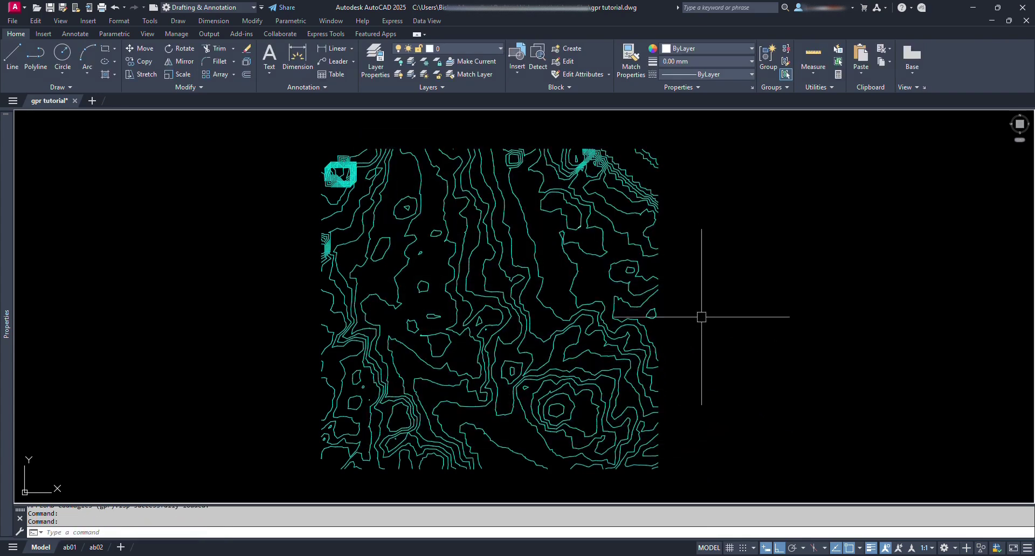
type("p")
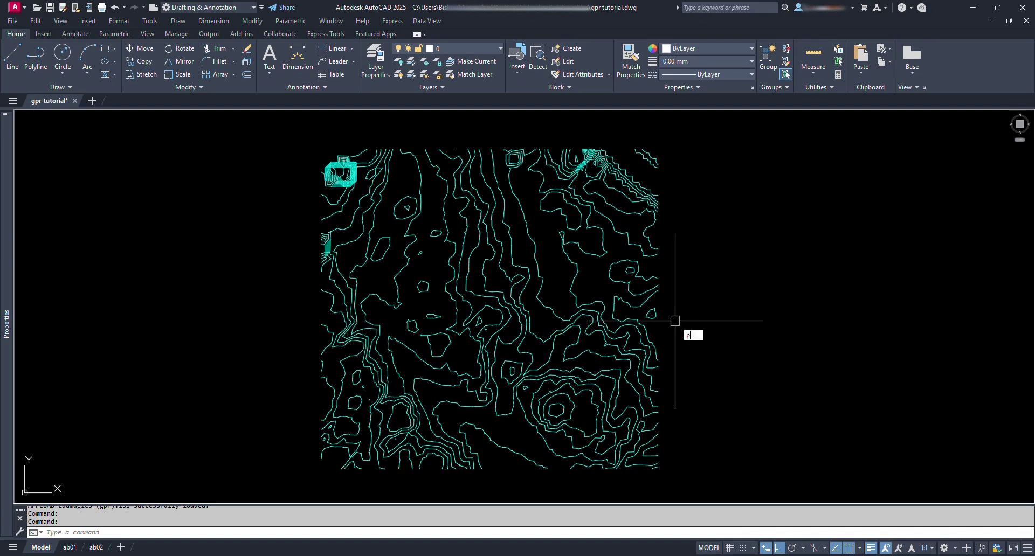
type("l")
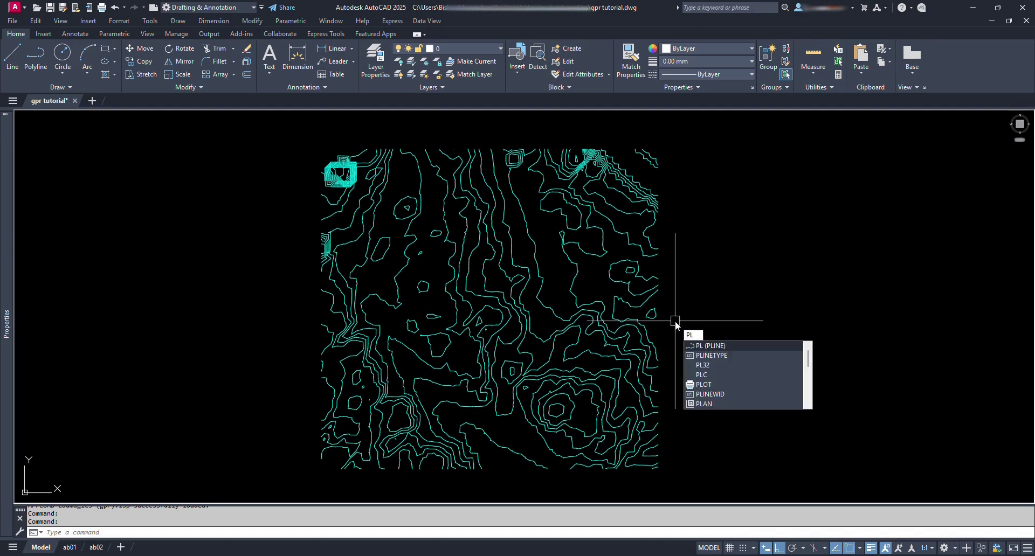
left_click(735, 346)
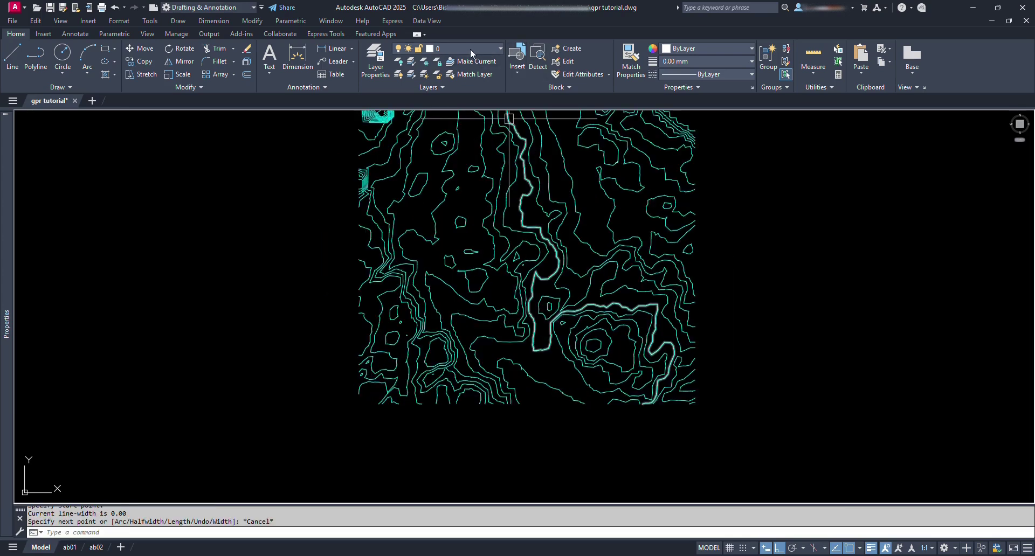
left_click(470, 48)
Step: Draw a three-segment polyline diagonally across the contour lines, from the map's southwest corner to its northeast area, with ortho off
type("pl")
key("Return")
scroll(376, 403, "up", 2)
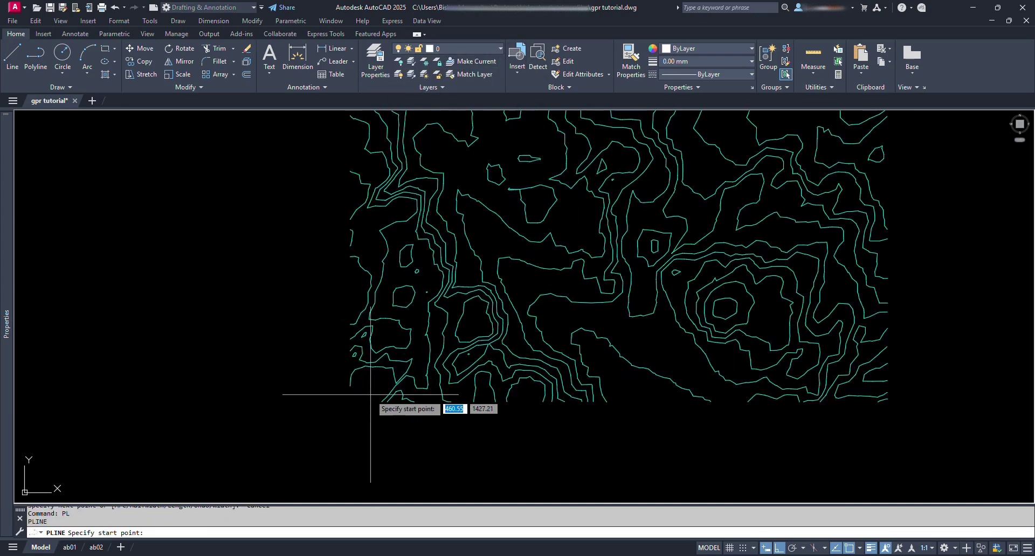
left_click(370, 394)
key("F8")
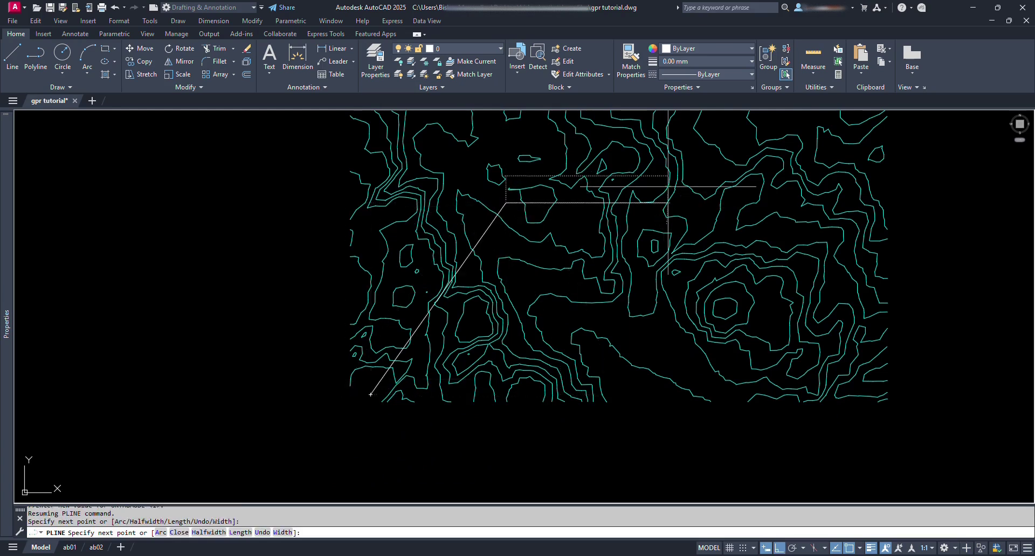
scroll(636, 270, "up", 2)
key("F8")
scroll(693, 208, "up", 4)
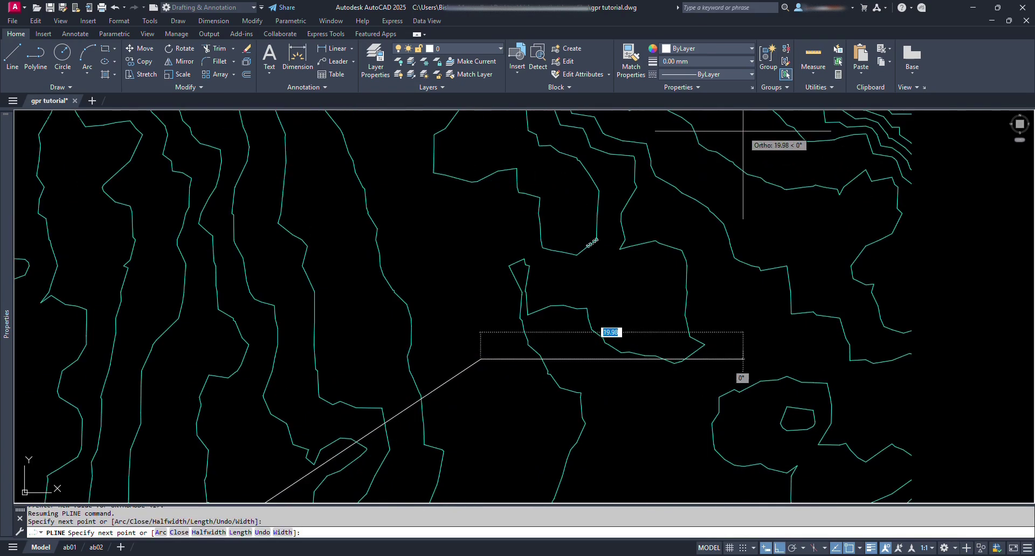
left_click(682, 230, "shift")
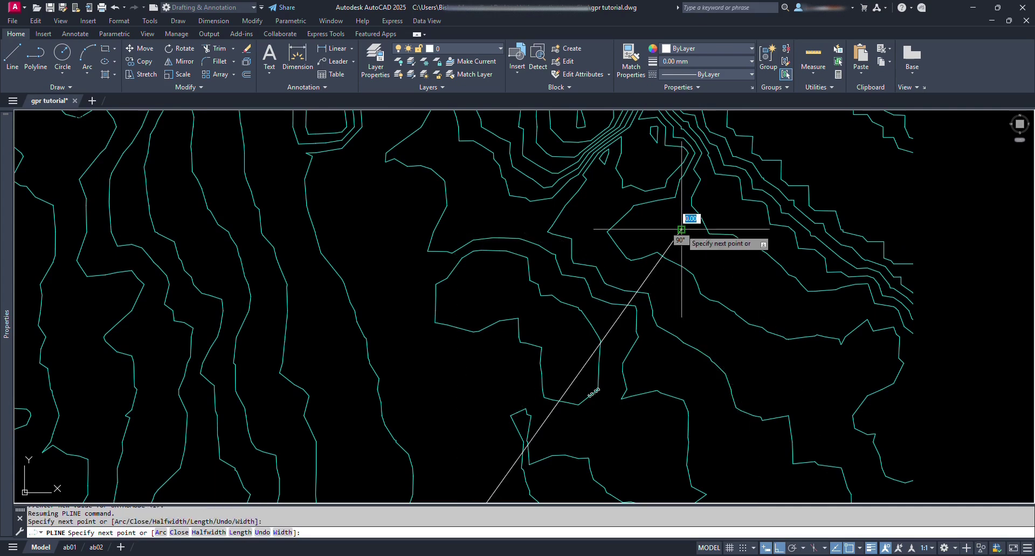
key("Escape")
scroll(682, 222, "down", 6)
mouse_move(564, 374)
middle_mouse_down()
mouse_move(607, 317)
mouse_move(595, 330)
middle_mouse_up()
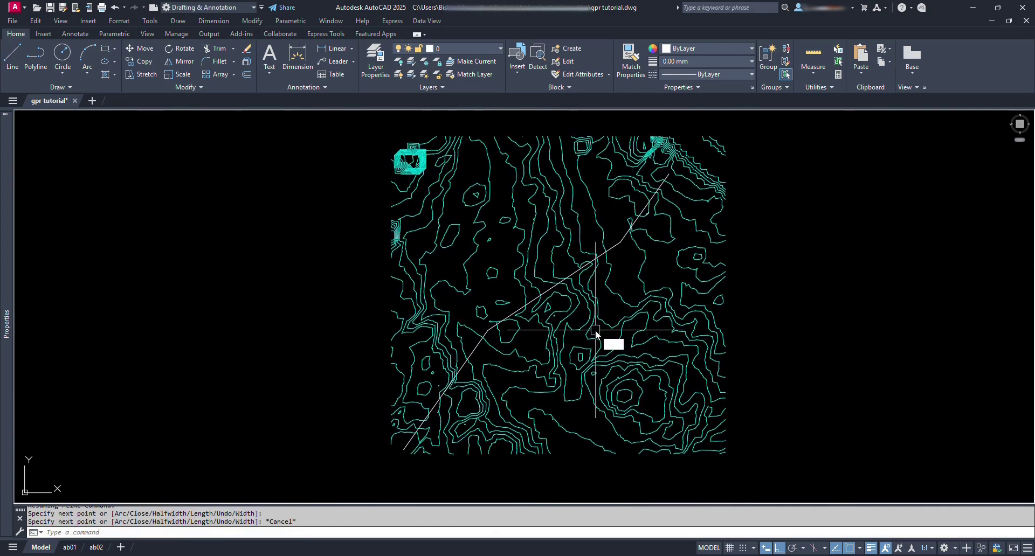
type("gpr")
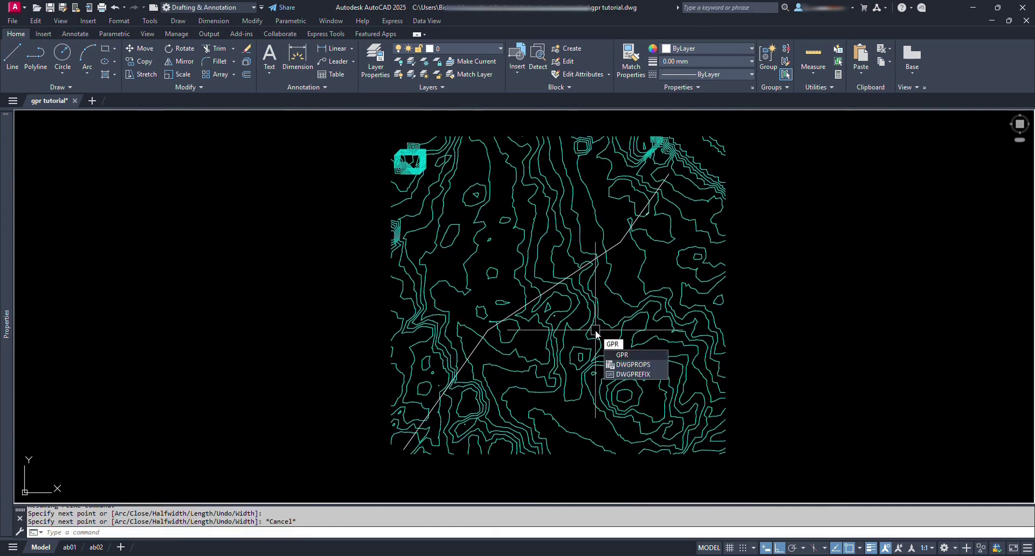
key("Return")
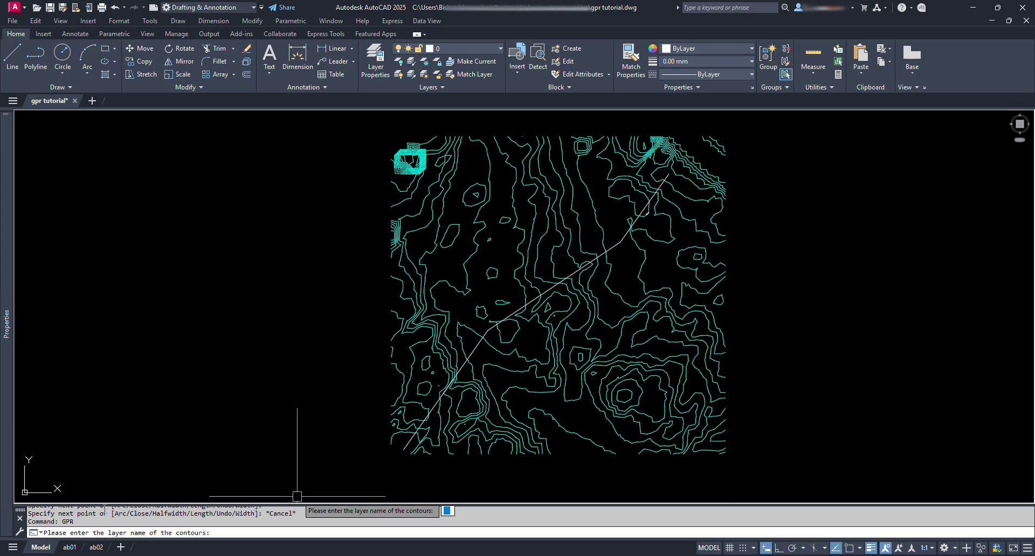
key("Escape")
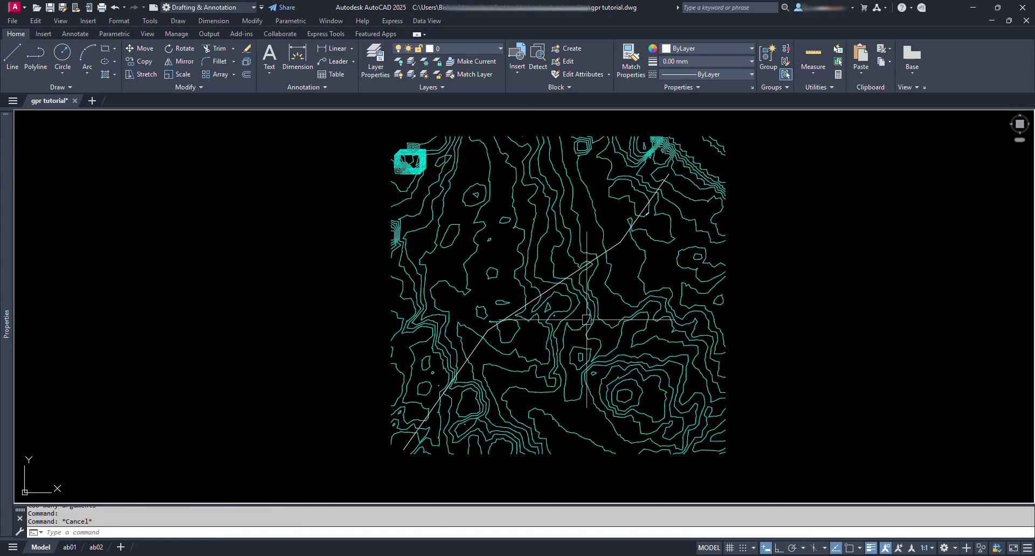
Step: Check which layer the contour lines are on by selecting one of them, and clear the selection
left_click(588, 323)
mouse_move(587, 325)
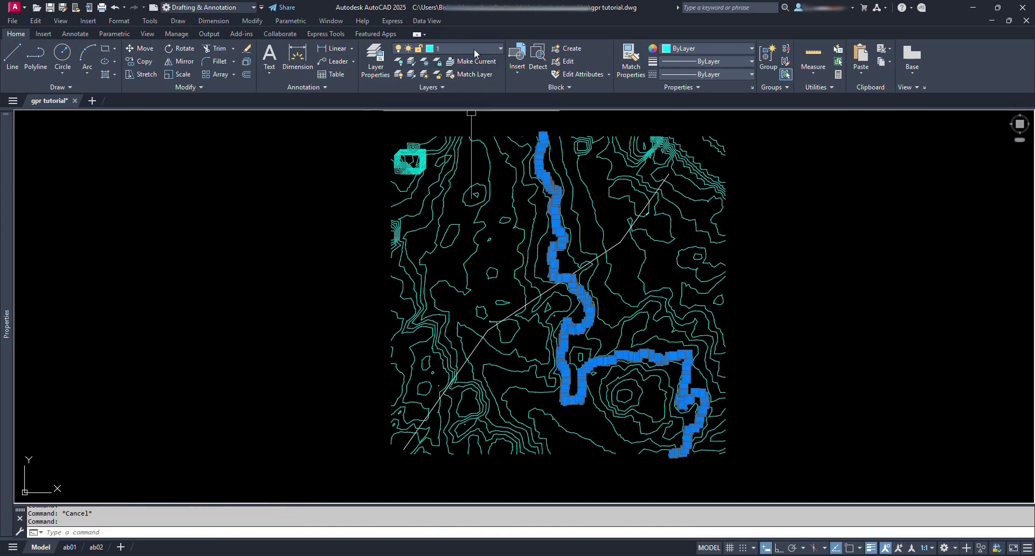
key("Escape")
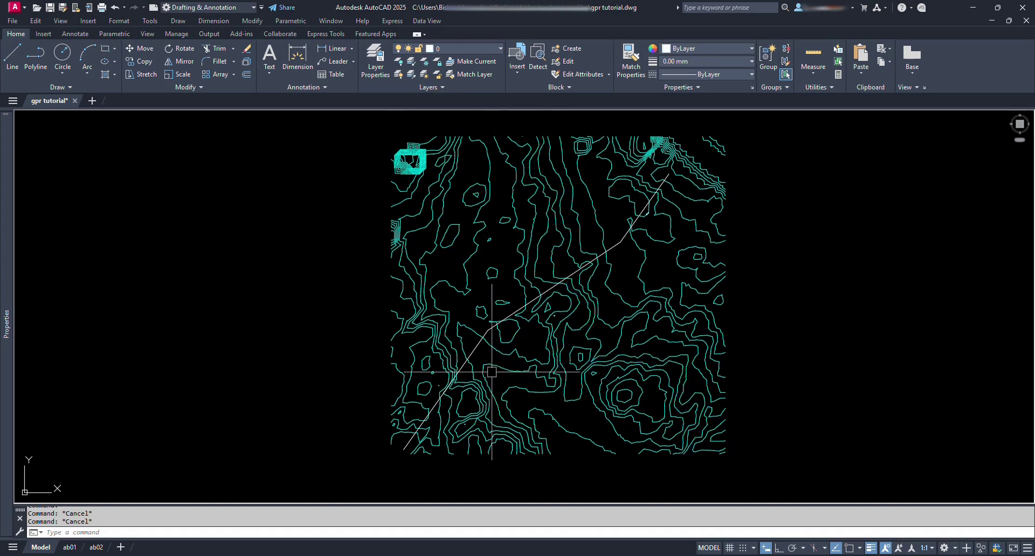
Step: Generate the ground profile with GPR, using contour layer 1, the diagonal polyline as horizontal alignment, and the default vertical exaggeration of 1
type("gpr")
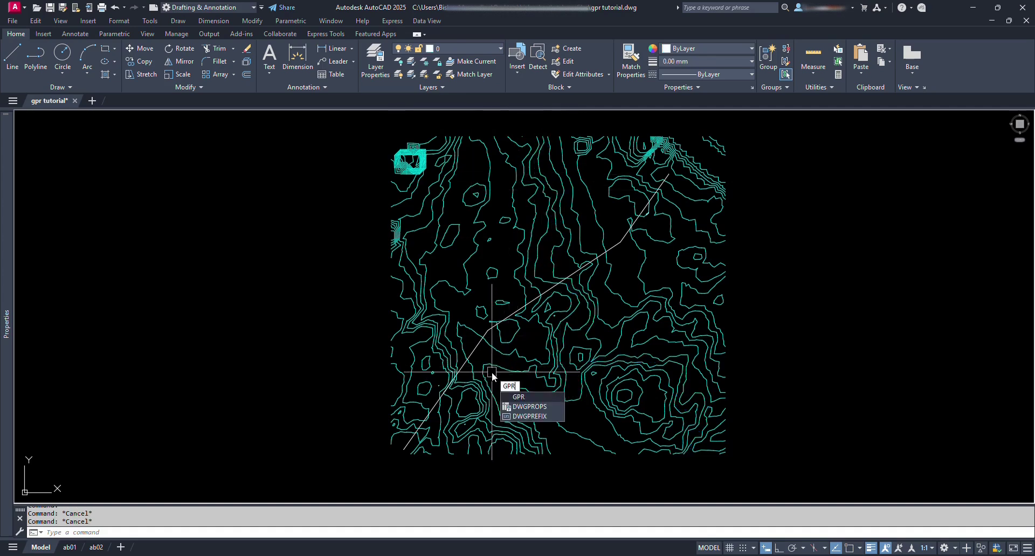
key("Return")
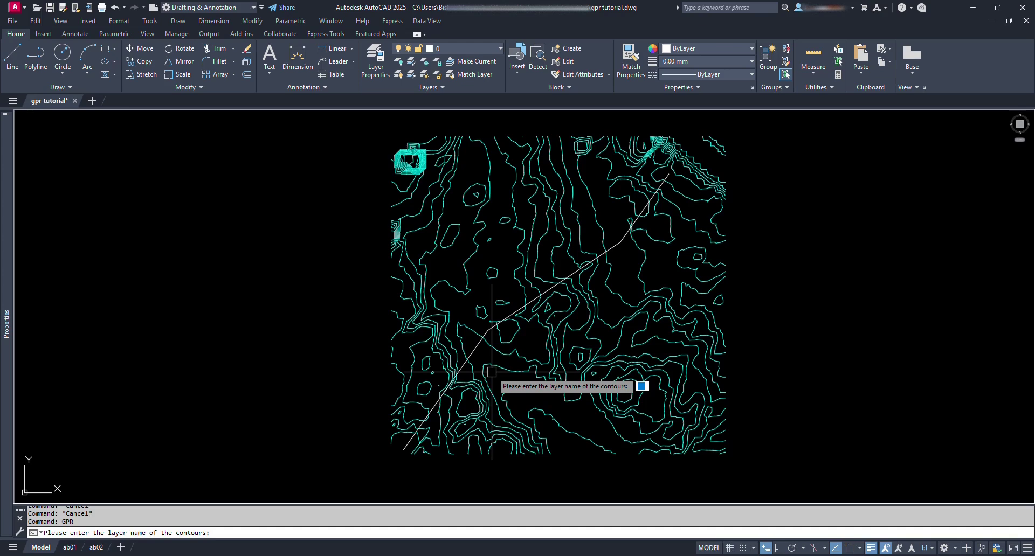
key("Return")
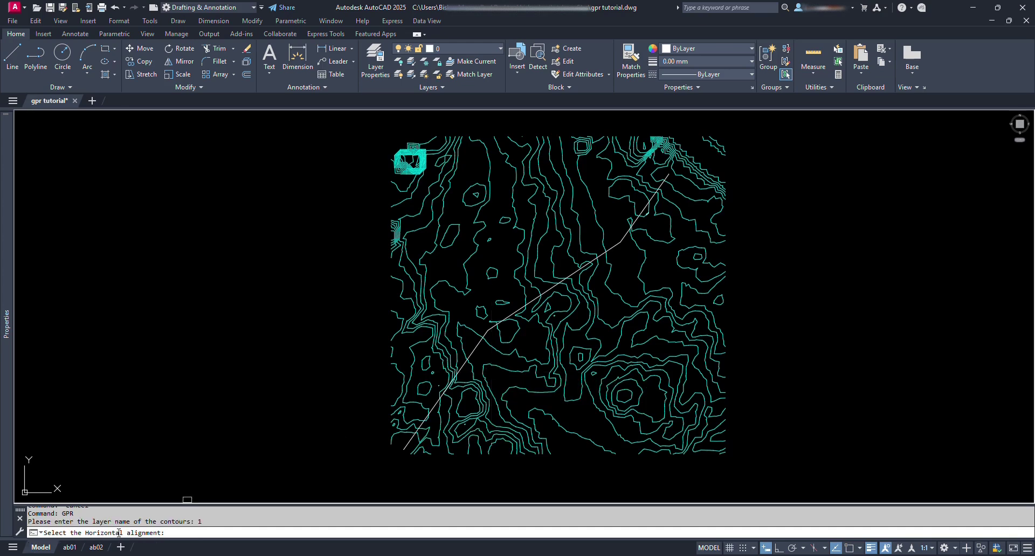
left_click(432, 404)
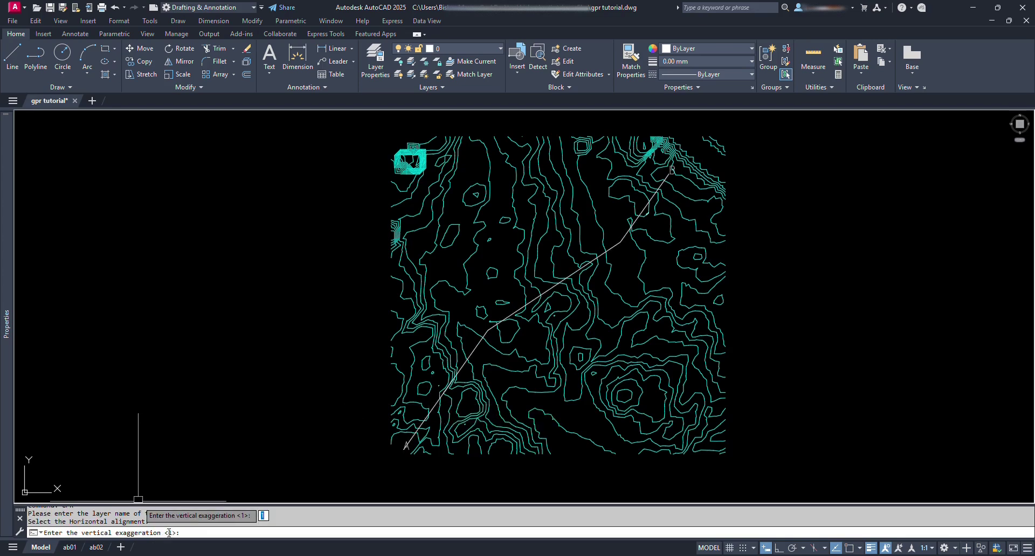
key("Return")
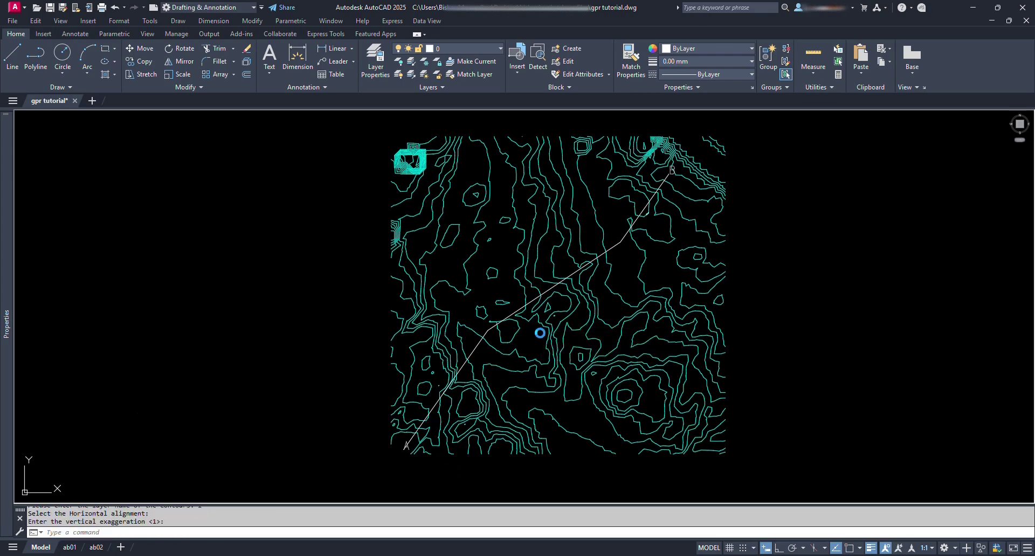
Step: Examine the ground surface polyline of the generated profile between points A and B
scroll(528, 342, "down", 2)
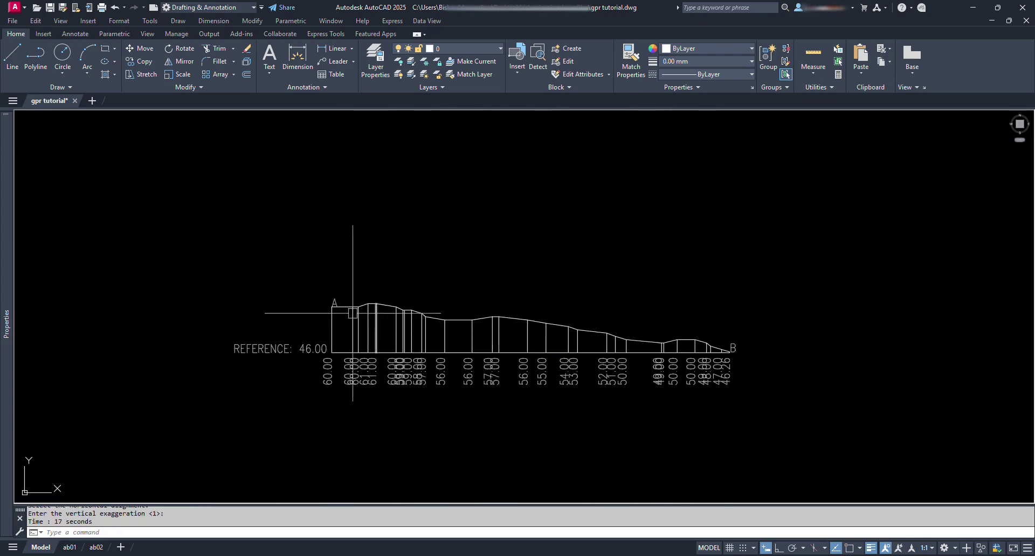
scroll(353, 313, "up", 1)
scroll(559, 339, "up", 1)
left_click(559, 340)
left_click(543, 286)
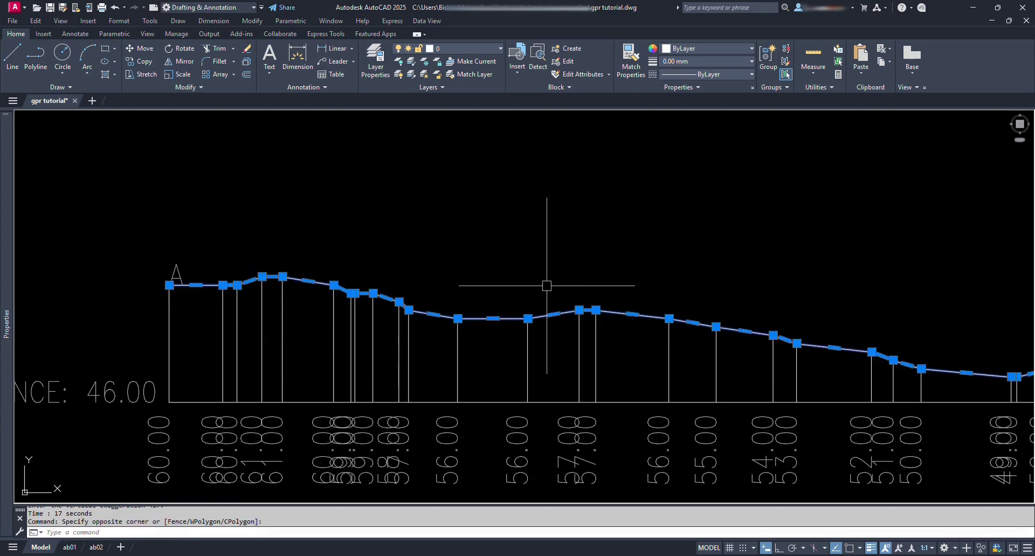
key("Escape")
scroll(547, 286, "down", 2)
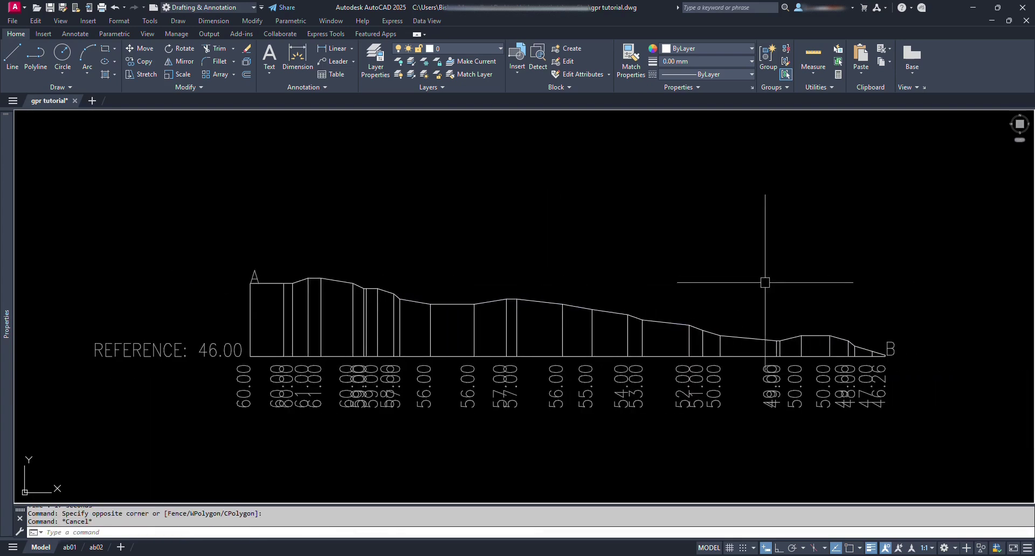
Step: Inspect the profile's reference baseline and the elevation labels beneath it along its full length
scroll(224, 355, "up", 1)
left_click(286, 357)
scroll(587, 324, "down", 1)
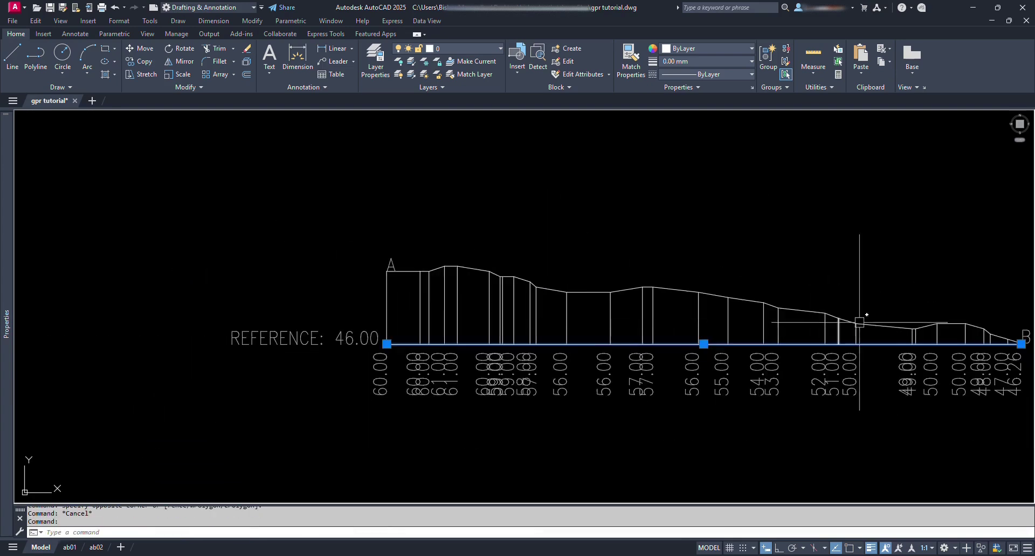
middle_click_drag(995, 332, 866, 340)
middle_click_drag(125, 360, 170, 352)
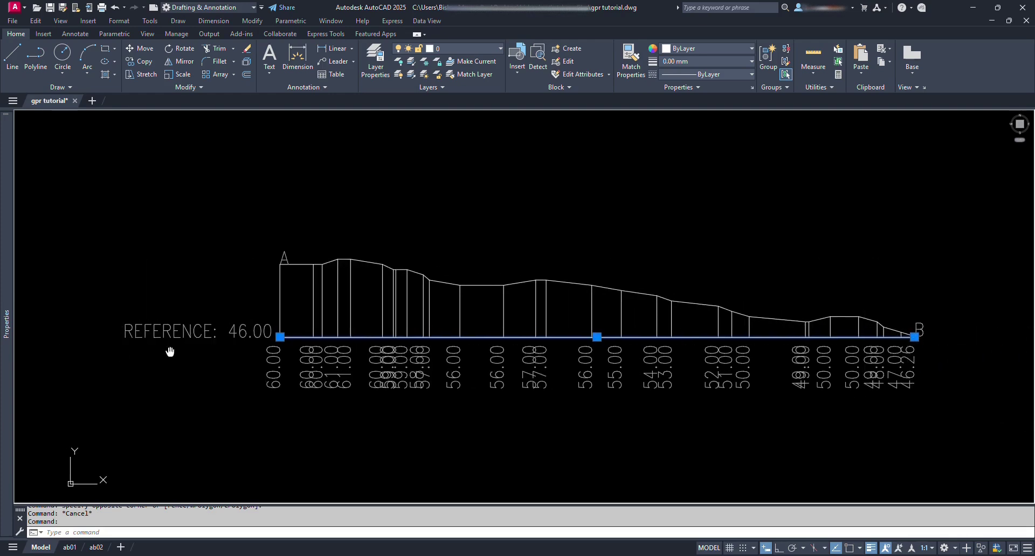
scroll(291, 328, "up", 2)
key("Escape")
scroll(324, 380, "down", 2)
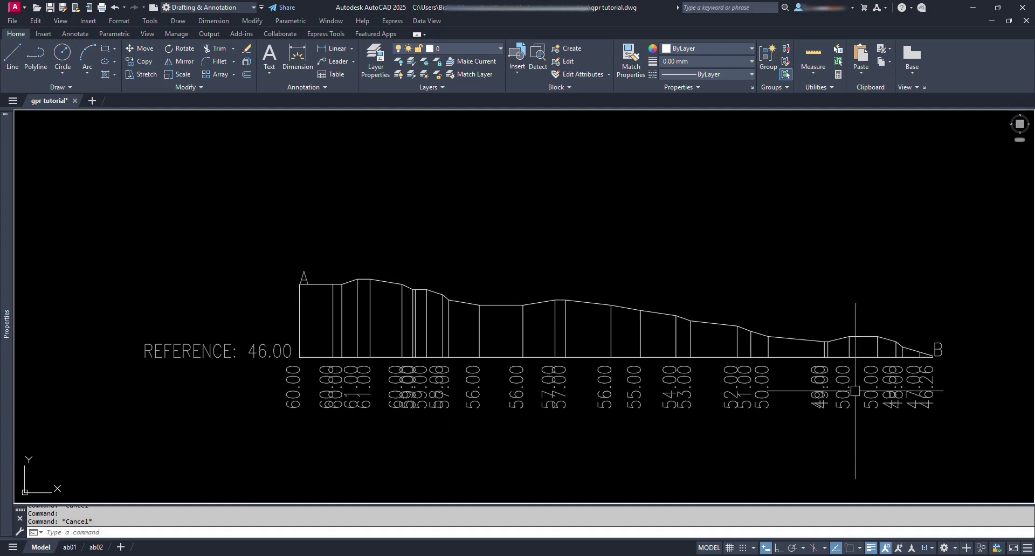
middle_click_drag(910, 402, 832, 399)
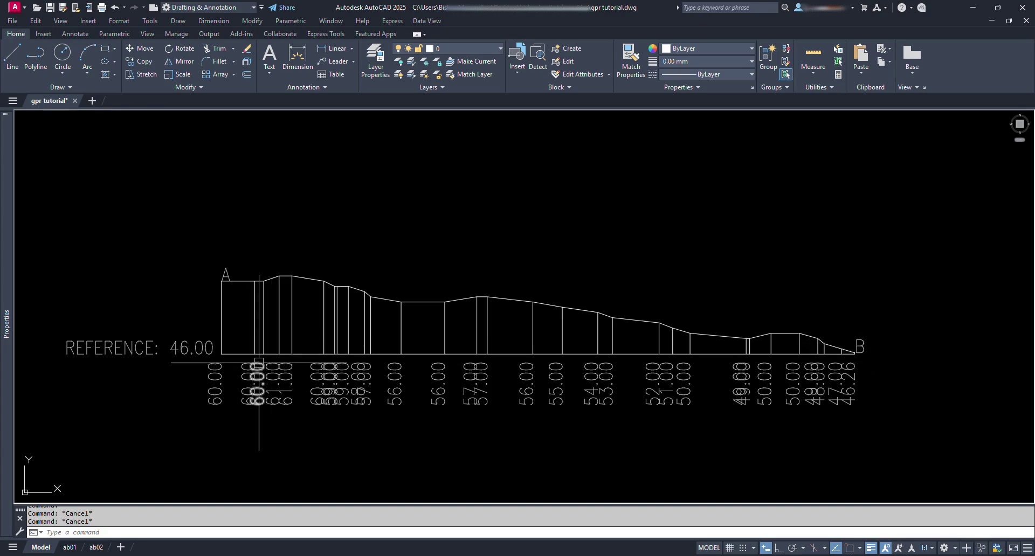
Step: Copy the whole generated profile to the clipboard with the baseline's start below point A as base point
key("ctrl+shift+c")
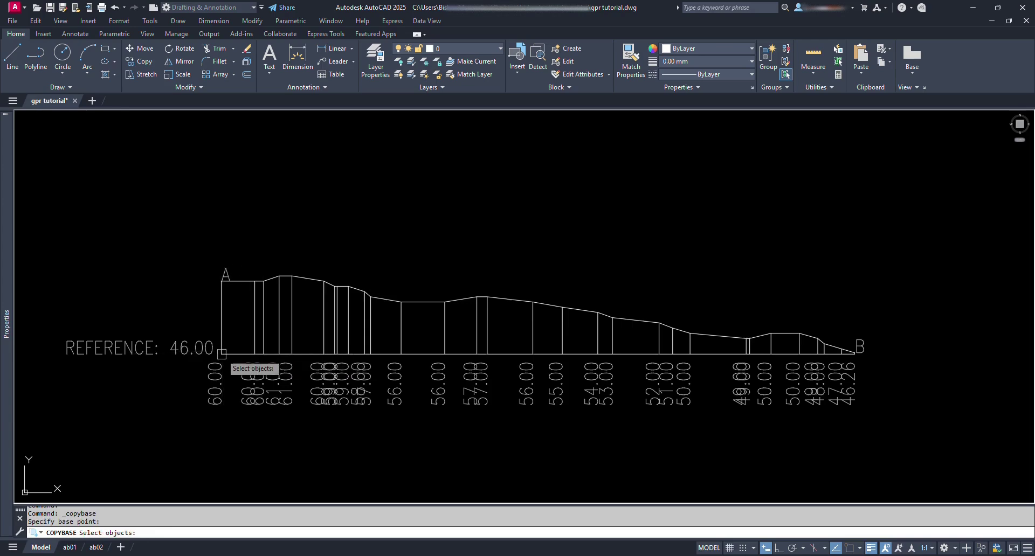
left_click(940, 429)
left_click(164, 226)
key("Return")
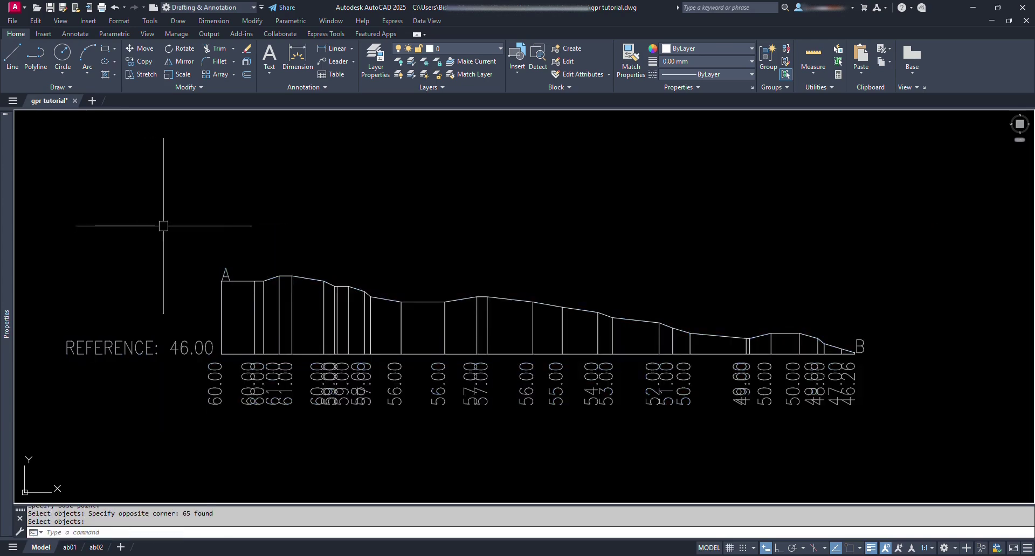
Step: Erase the original generated profile with all its lines and labels
type("e")
key("Return")
left_click(930, 448)
left_click(139, 217)
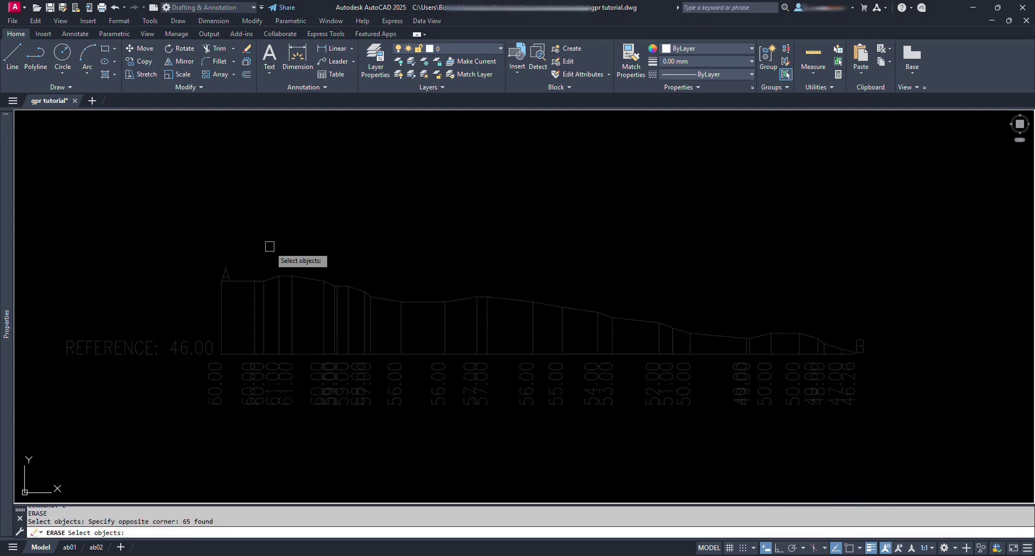
key("Return")
Step: Paste the copied profile into the empty space to the right of the contour map
type("z")
key("Return")
type("e")
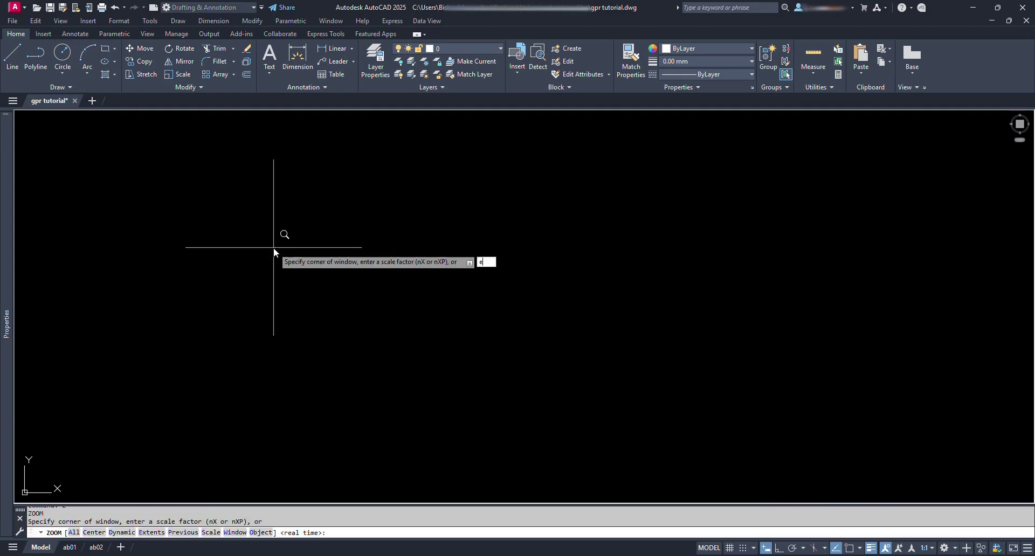
key("Return")
middle_click_drag(771, 268, 426, 275)
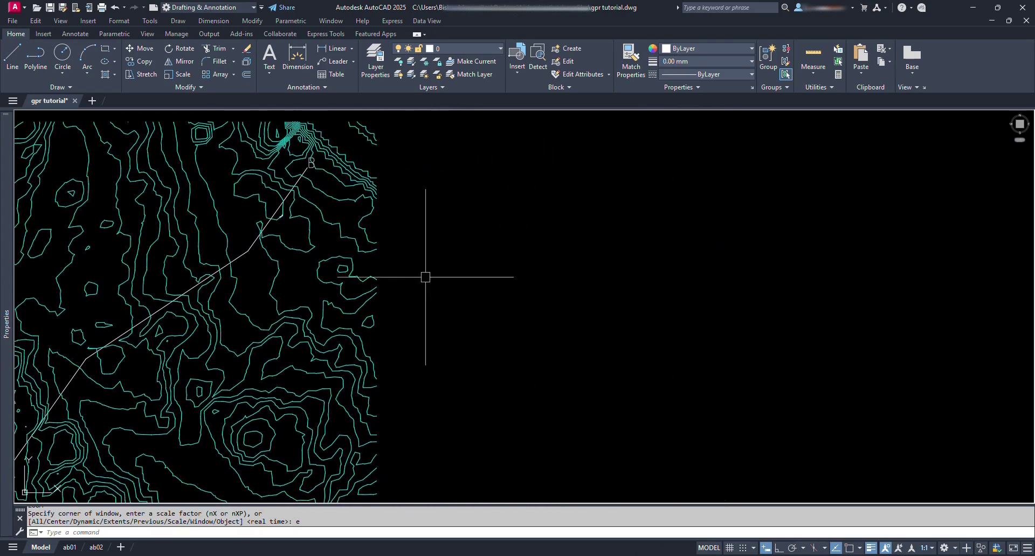
key("ctrl+v")
left_click(564, 276)
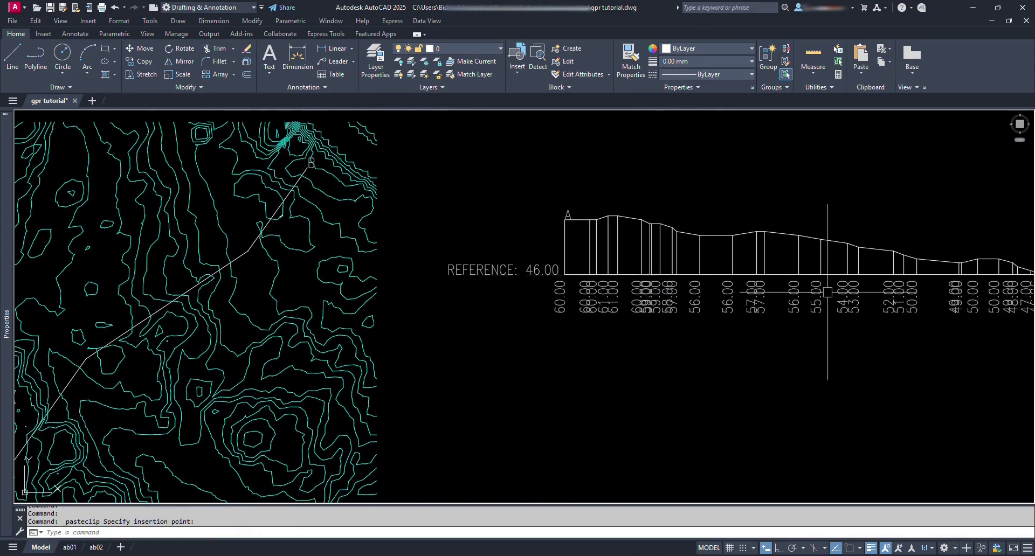
middle_click_drag(894, 301, 820, 292)
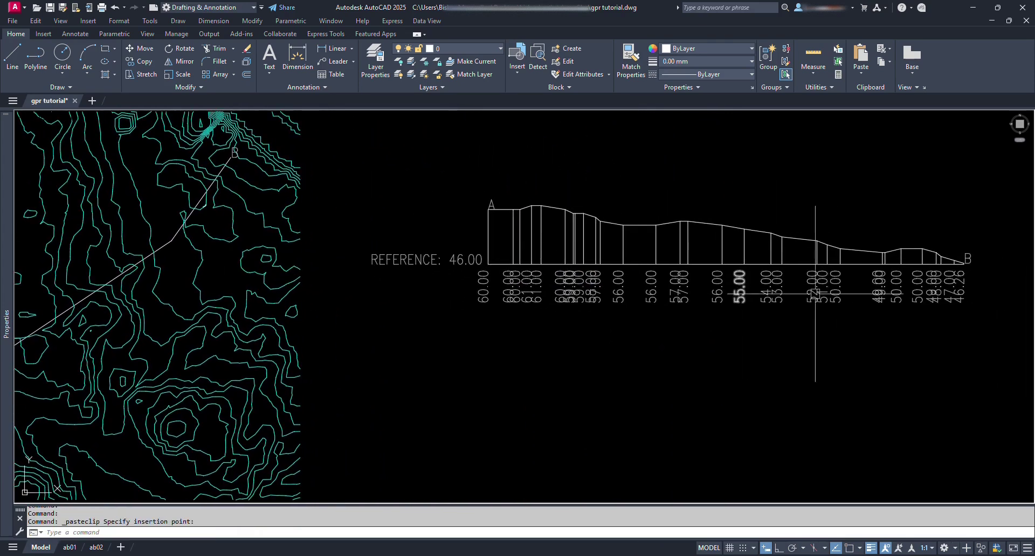
Step: Assign the profile's ground surface polyline to the "ground profile" layer
left_click(727, 228)
left_click(467, 50)
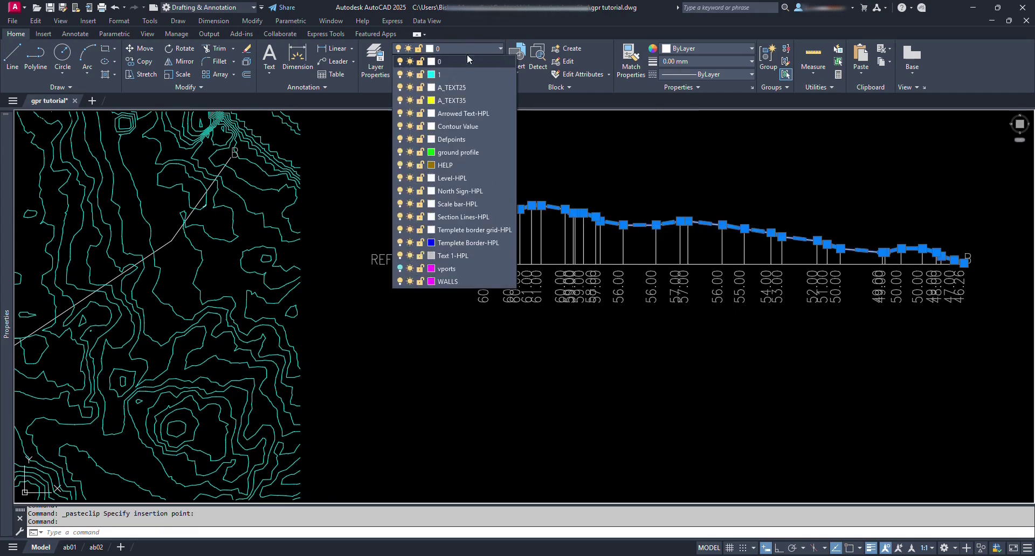
left_click(467, 153)
key("Escape")
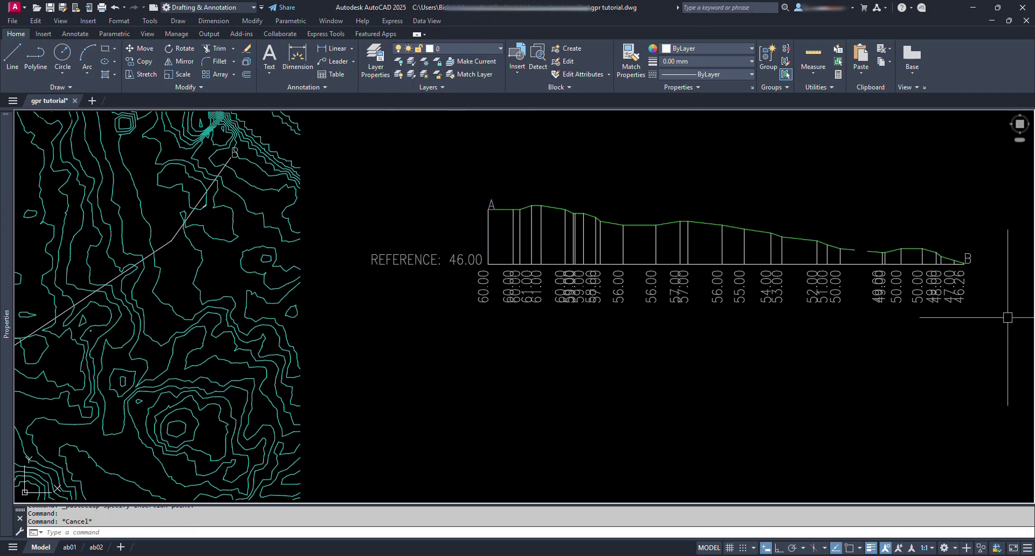
Step: Set the text height of the profile's reference label and all elevation labels to 1.00
left_click(1007, 317)
left_click(454, 294)
left_click(453, 293)
left_click(422, 247)
mouse_move(5, 333)
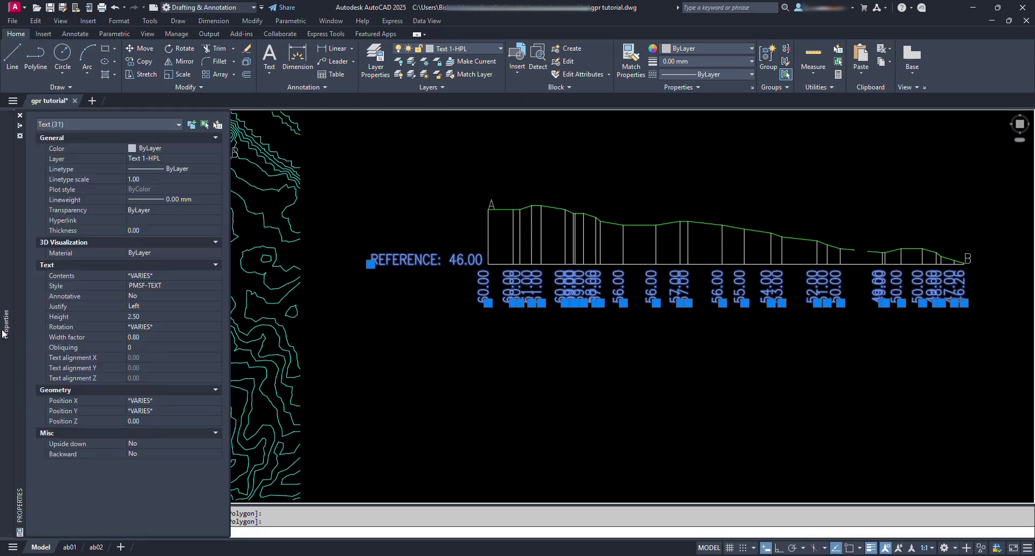
left_click(160, 316)
key("Tab")
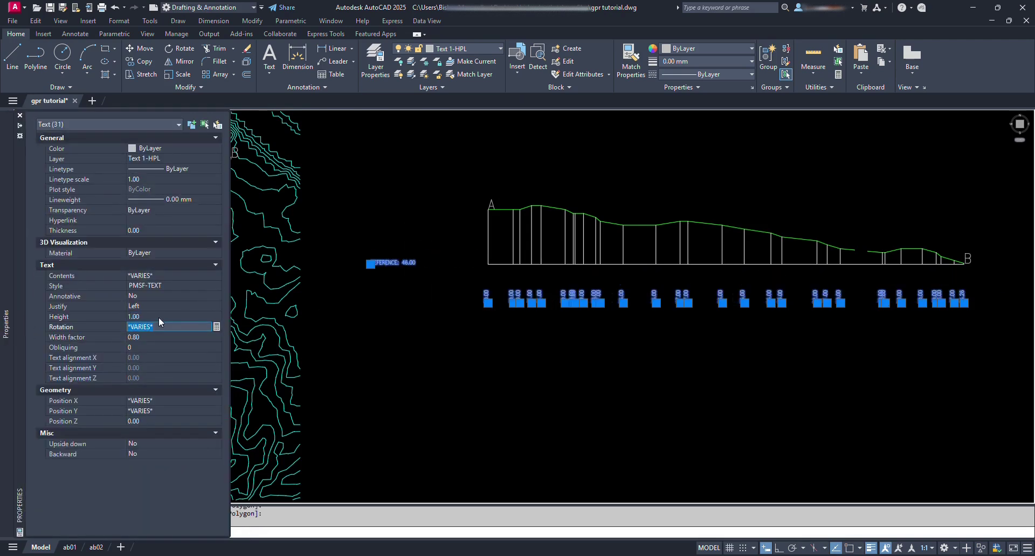
key("Escape")
Step: Erase the intermediate vertical lines between the ground surface and the baseline, keeping the one at point A
type("e")
key("Return")
left_click(507, 164)
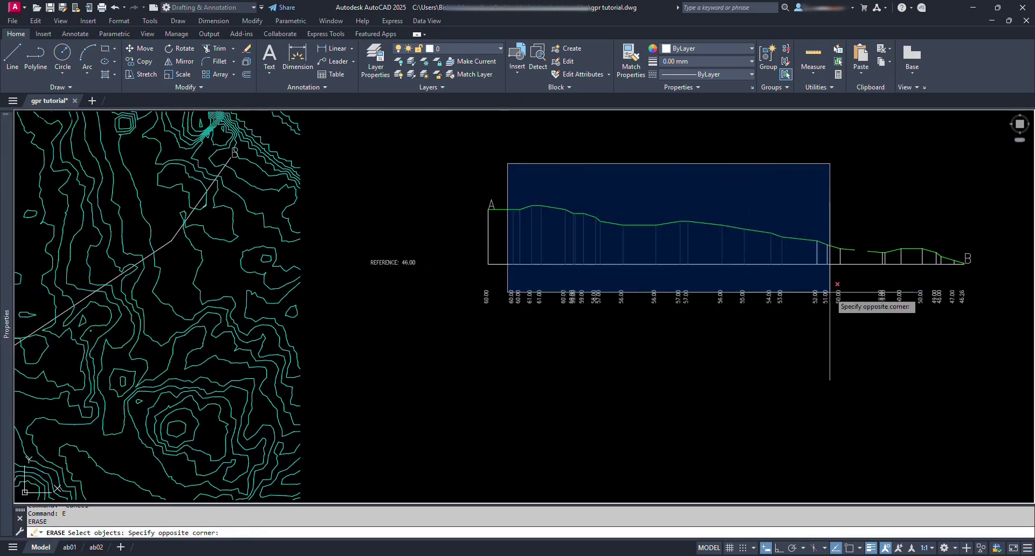
left_click(948, 276)
key("Return")
Step: Shift the reference label right with Stretch so it sits beside the start of the baseline
type("s")
left_click(420, 255)
left_click(409, 270)
key("Return")
left_click(413, 356)
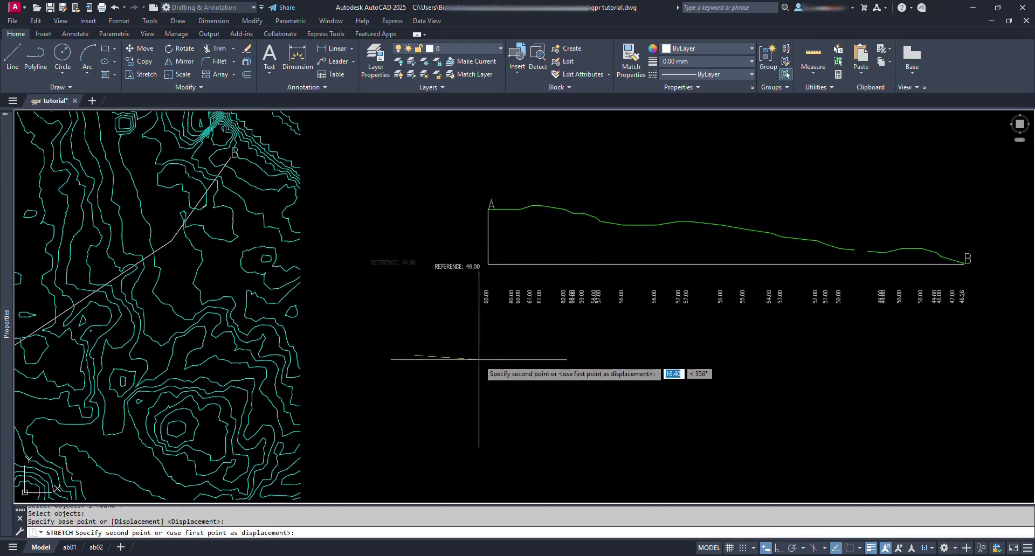
left_click(478, 358)
scroll(540, 269, "down", 1)
Step: Move the row of elevation labels straight up, closer to the profile's baseline
type("m")
left_click(859, 318)
left_click(497, 276)
key("Return")
left_click(655, 372)
left_click(656, 362)
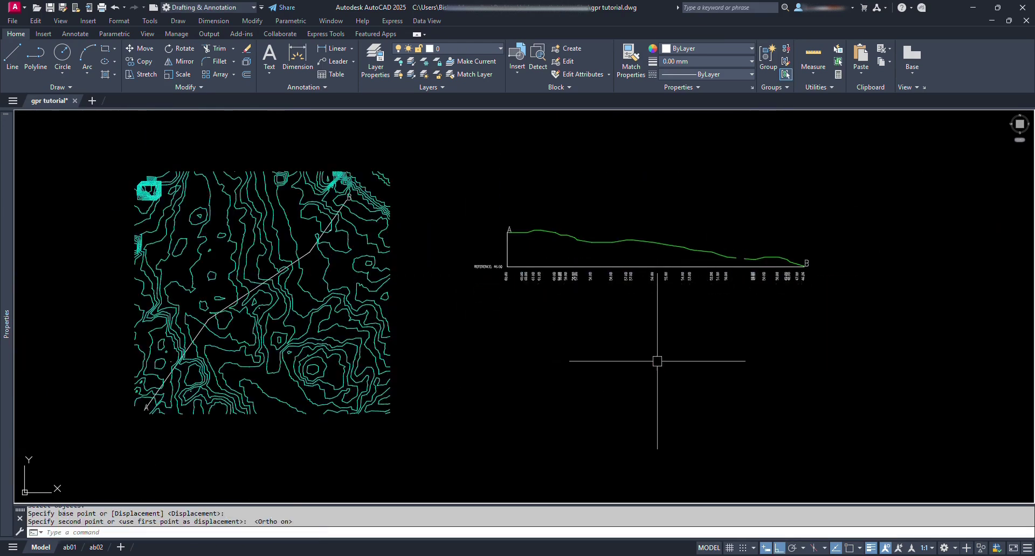
Step: Draw a second alignment as a straight diagonal polyline, rising from the contour map's left side to its upper right, above the existing alignment
middle_click_drag(263, 262, 418, 293)
type("pl")
scroll(301, 295, "up", 5)
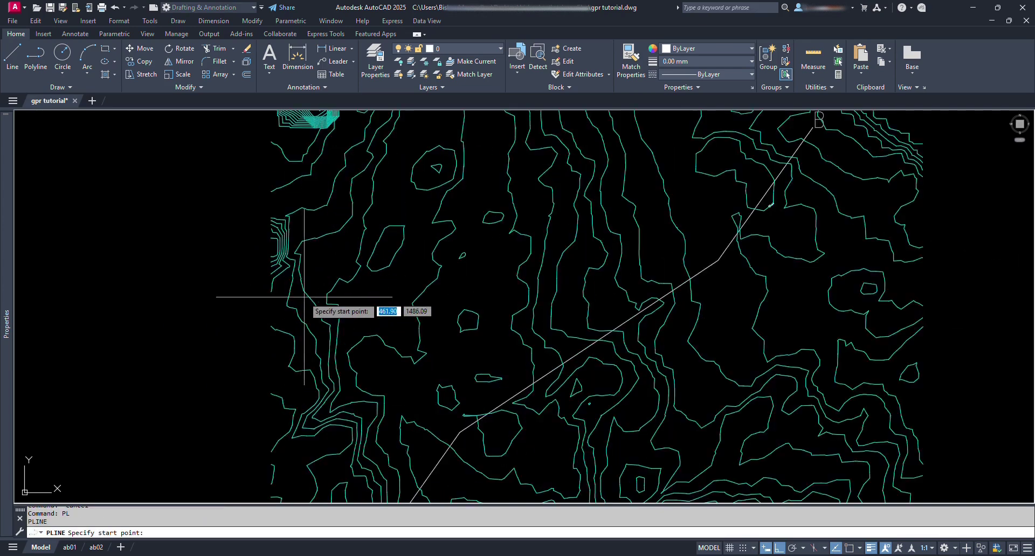
scroll(304, 299, "down", 2)
left_click(303, 303)
middle_click_drag(646, 176, 605, 246)
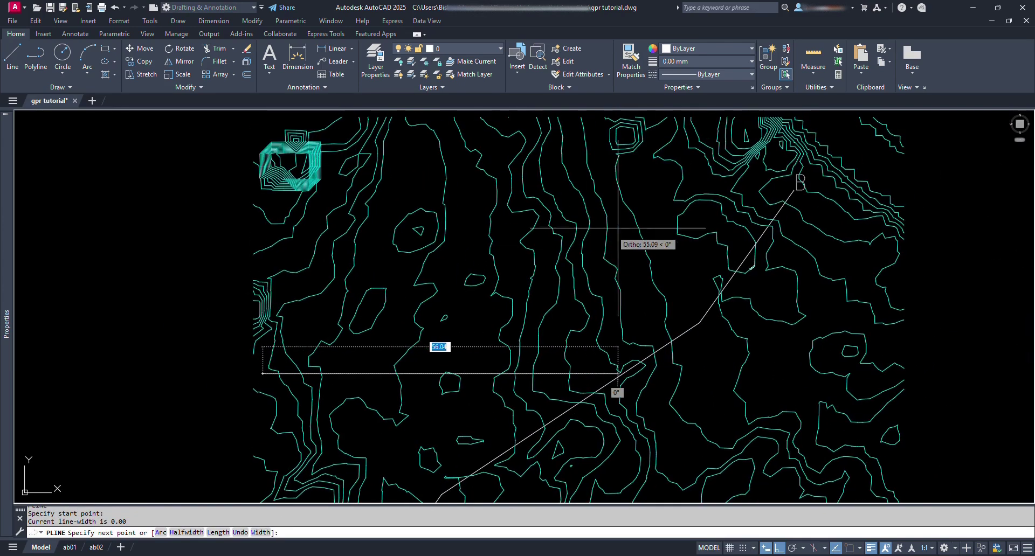
left_click(659, 188, "shift")
key("Escape")
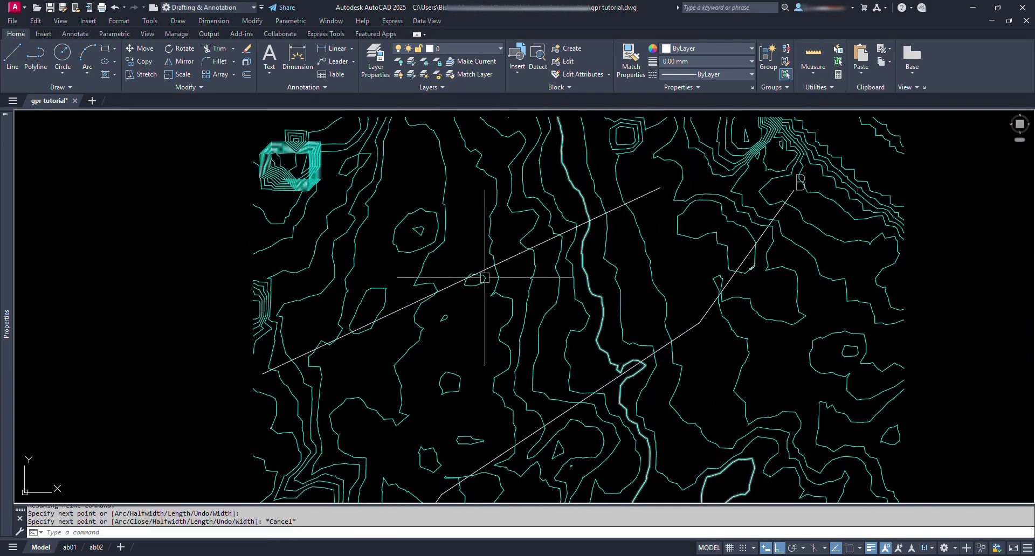
Step: Generate a ground profile with GPR from contour layer 1 along the new straight polyline, keeping the default vertical exaggeration of 1
type("gp")
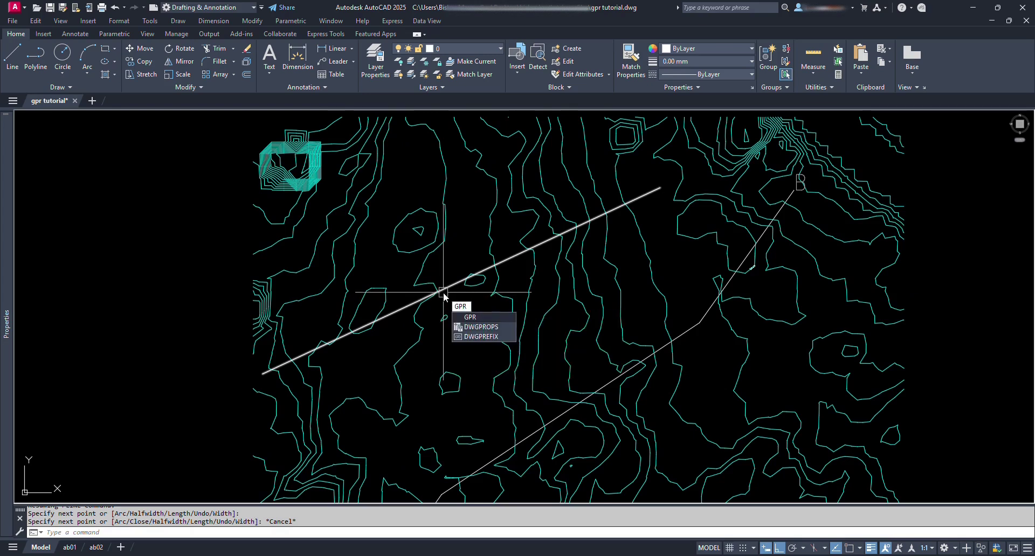
type("r")
key("Return")
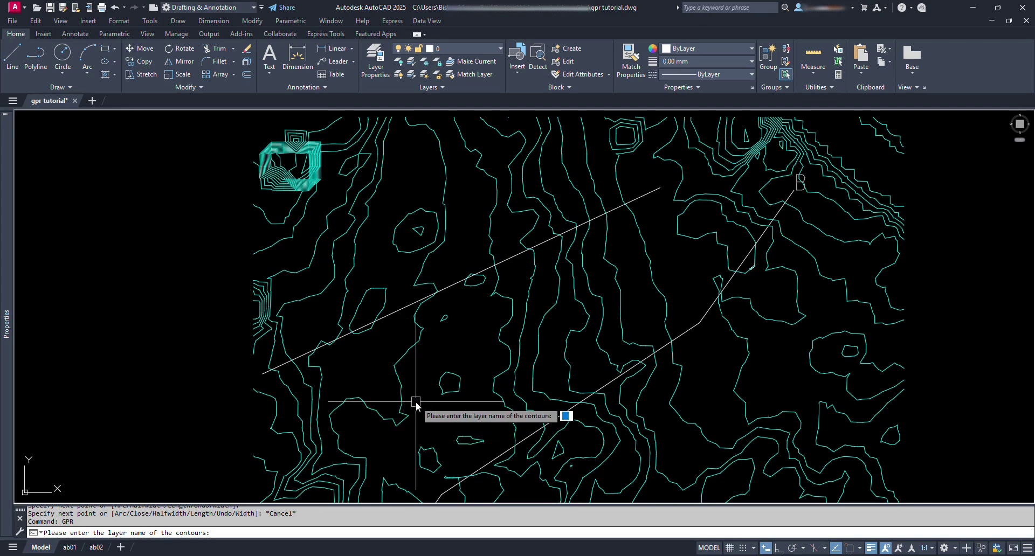
key("Return")
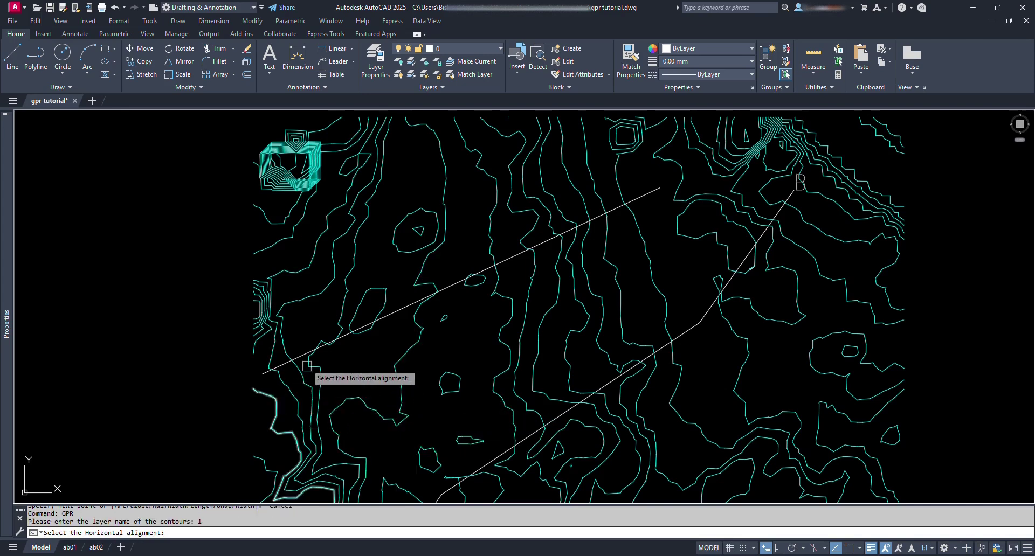
left_click(346, 334)
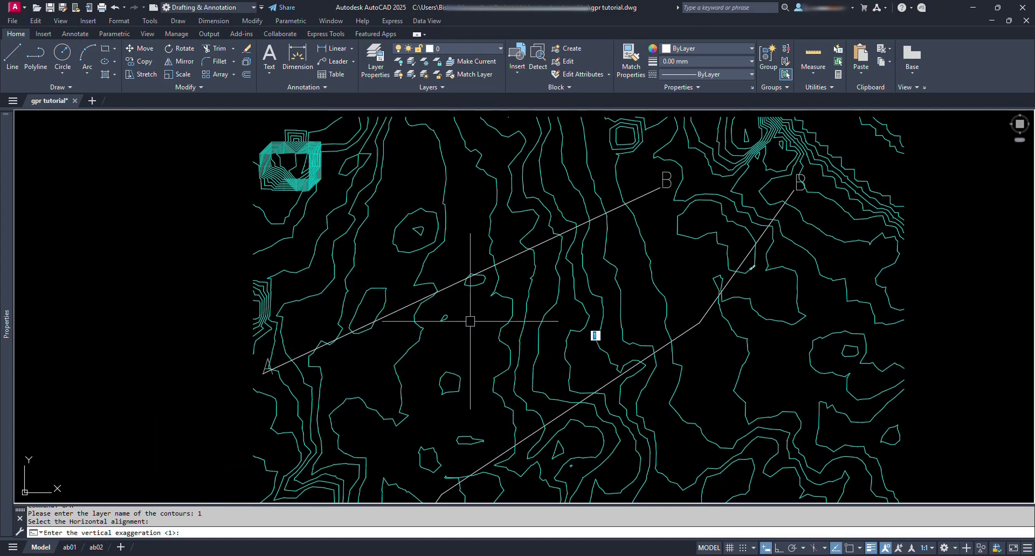
key("Return")
scroll(437, 320, "down", 4)
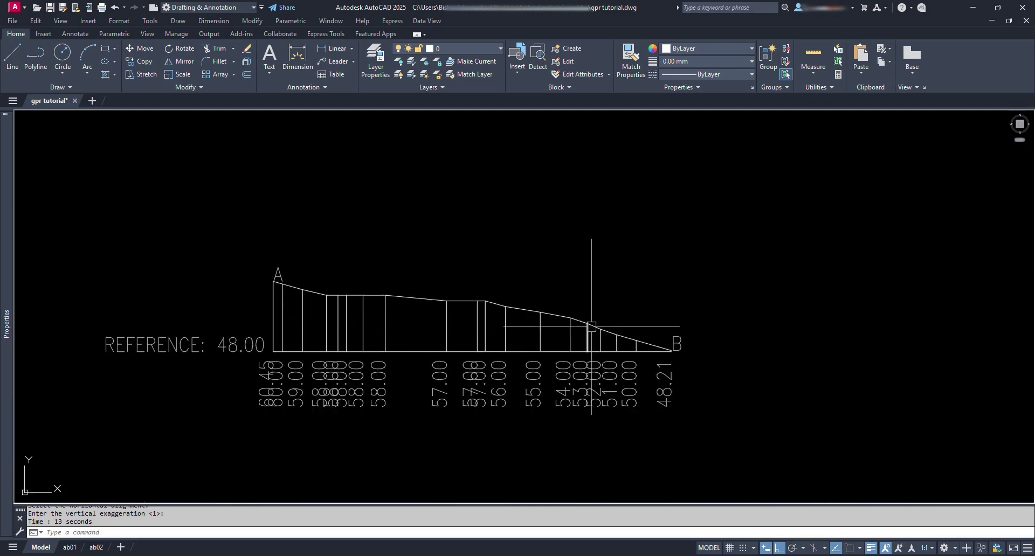
Step: Copy the second generated profile to the clipboard, using the left end of its baseline as base point
key("ctrl+shift+c")
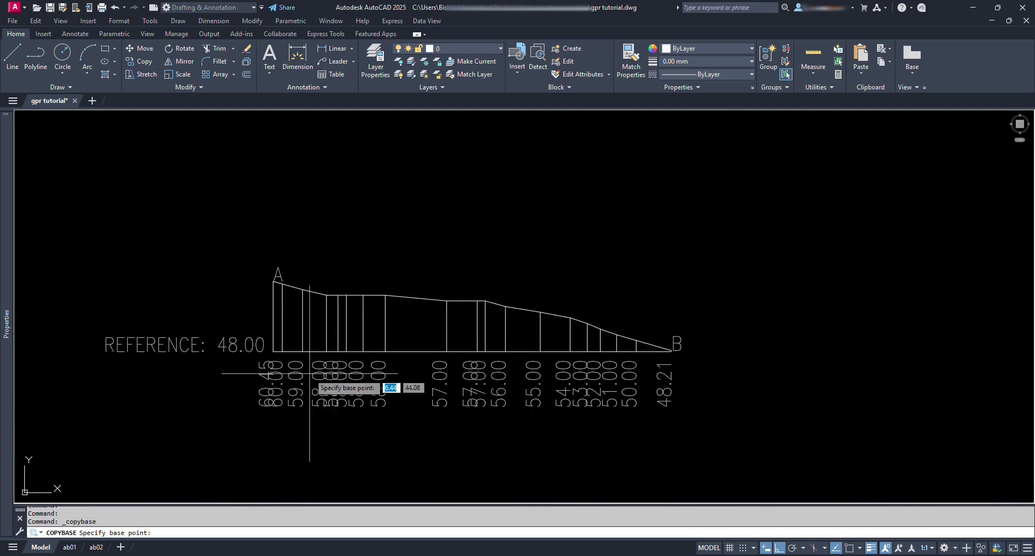
left_click(274, 354)
left_click(796, 427)
left_click(173, 215)
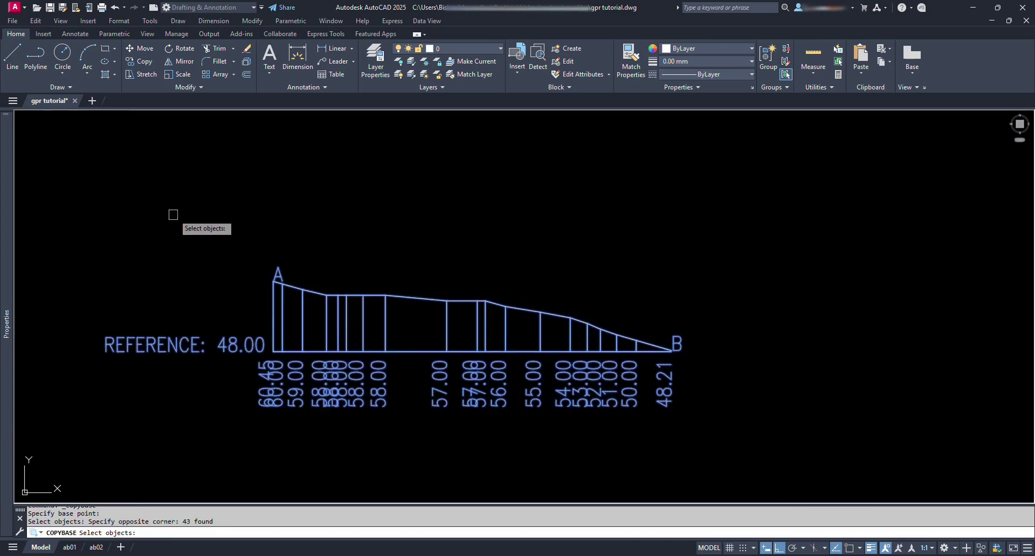
key("Return")
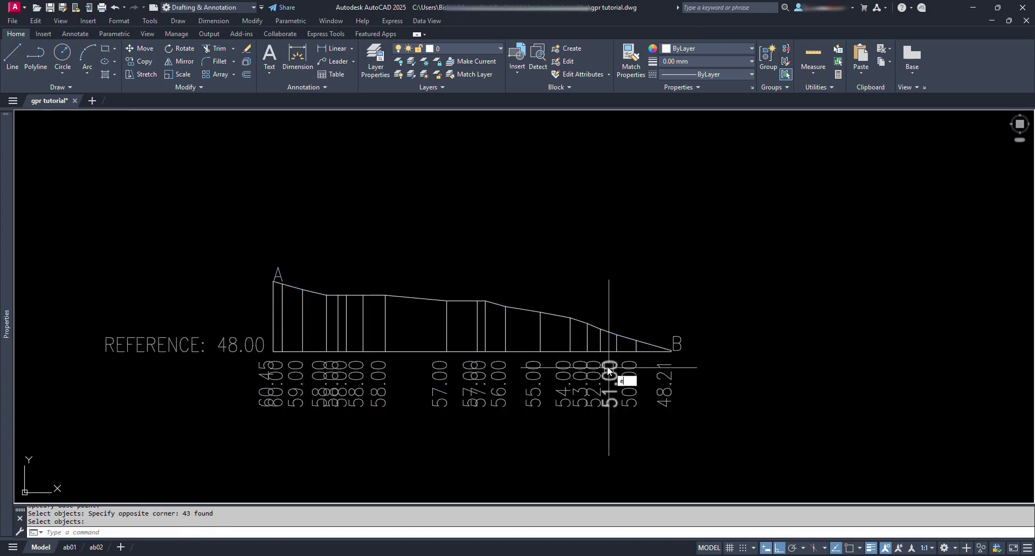
Step: Erase the second profile at the place where it was generated
key("Return")
left_click(802, 441)
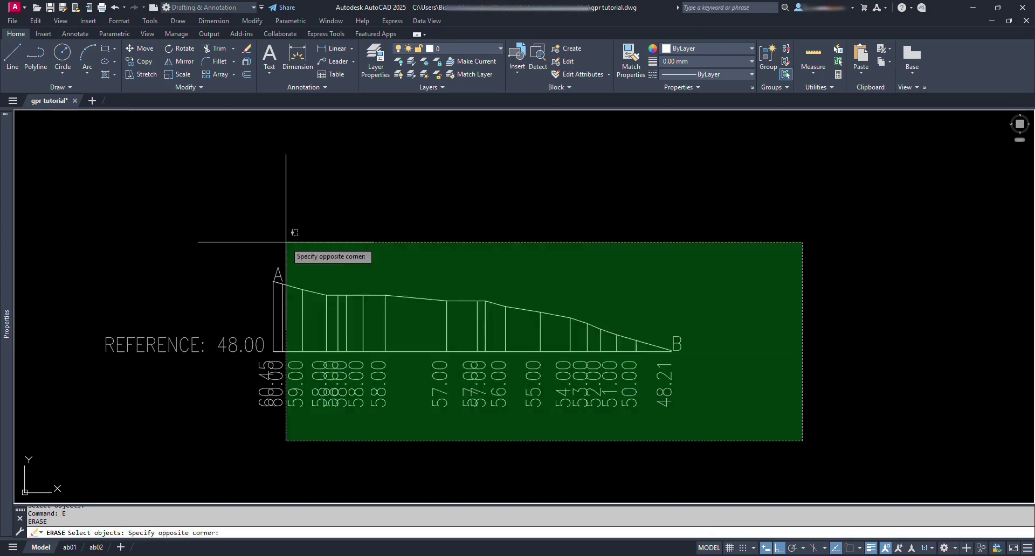
left_click(107, 200)
key("Return")
Step: Paste the second profile into the empty space below the first formatted profile
type("z")
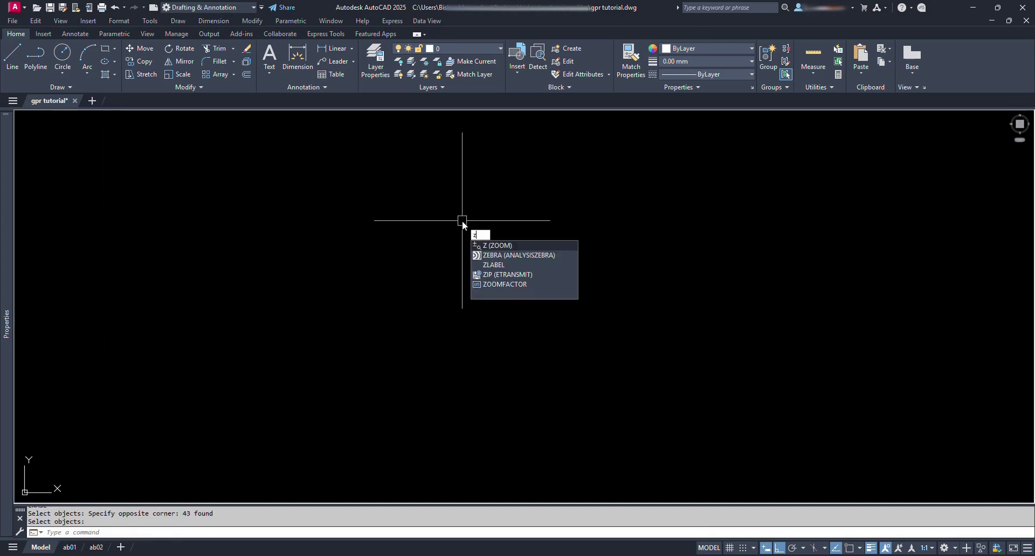
key("Return")
type("e")
key("Return")
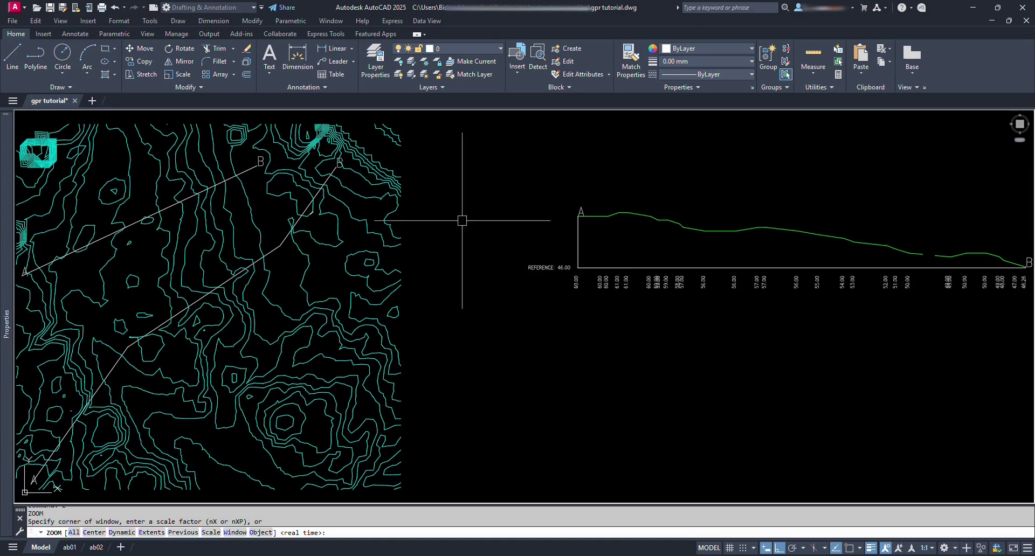
key("ctrl+v")
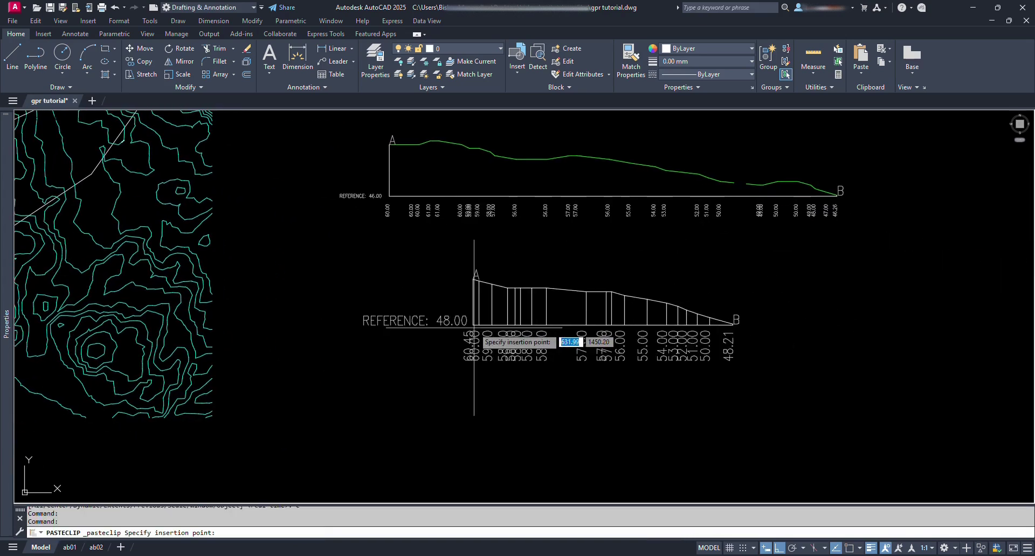
Step: Match the second profile's ground surface polyline to the properties of the first profile's green ground line
type("ma")
key("Return")
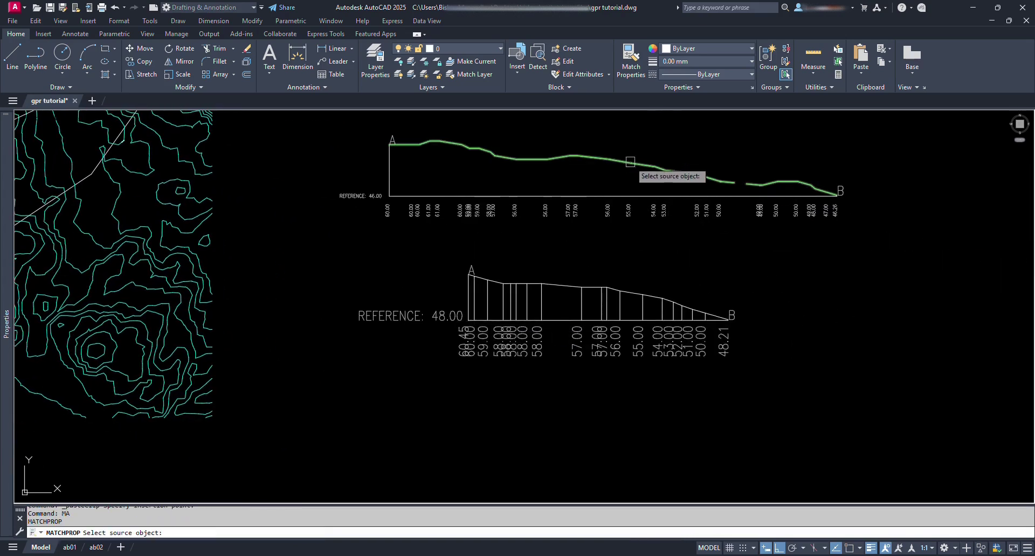
left_click(630, 162)
left_click(562, 285)
key("Return")
Step: Erase the A and B end letters of the second profile
type("e")
key("Return")
left_click(474, 269)
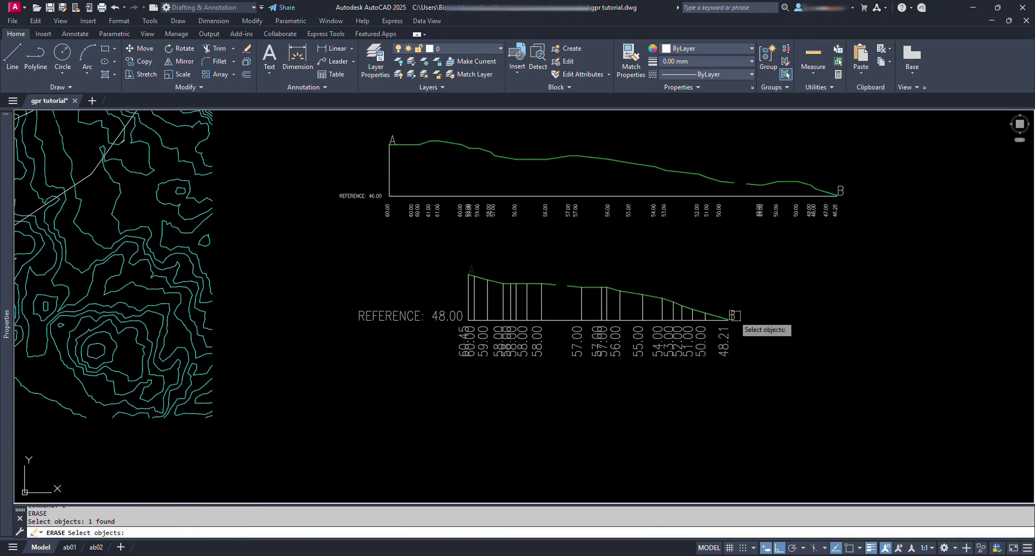
left_click(734, 315)
Step: Match the second profile's elevation and reference labels to the first profile's text, and shift the reference label beside the baseline
left_click(809, 377)
left_click(407, 348)
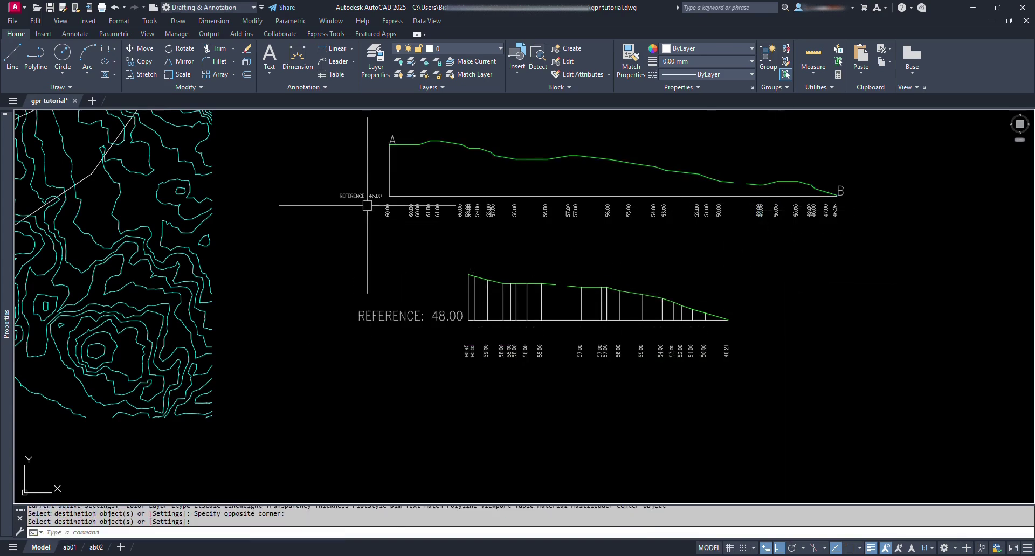
key("Return")
left_click(383, 383)
left_click(441, 390)
scroll(503, 295, "up", 4)
Step: Erase the second profile's intermediate vertical lines, keeping the one at the start of its baseline
type("e")
left_click(425, 225)
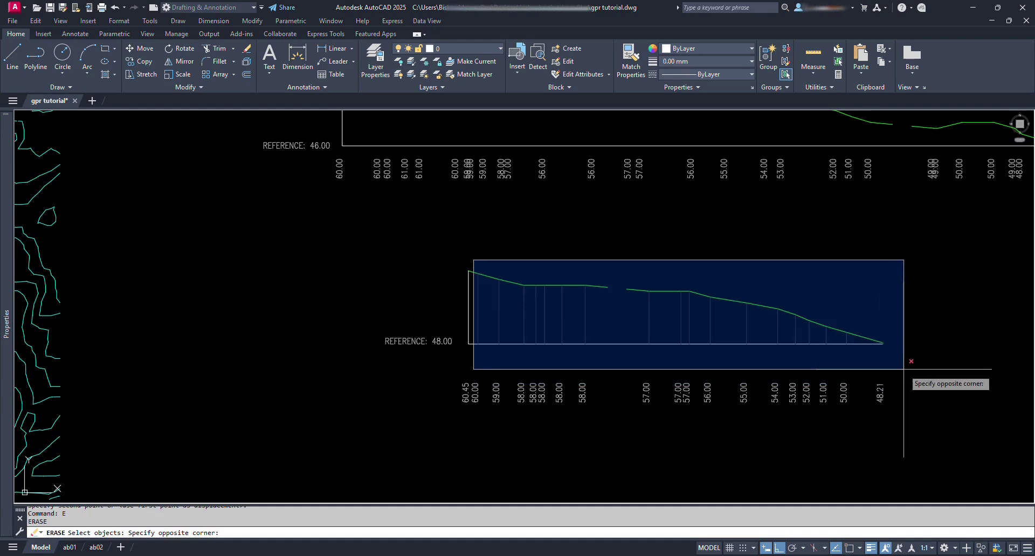
left_click(905, 366)
key("Return")
Step: Set the linetype scale of the second profile's ground surface polyline to 0.10
left_click(728, 310)
left_click(678, 251)
left_click(158, 181)
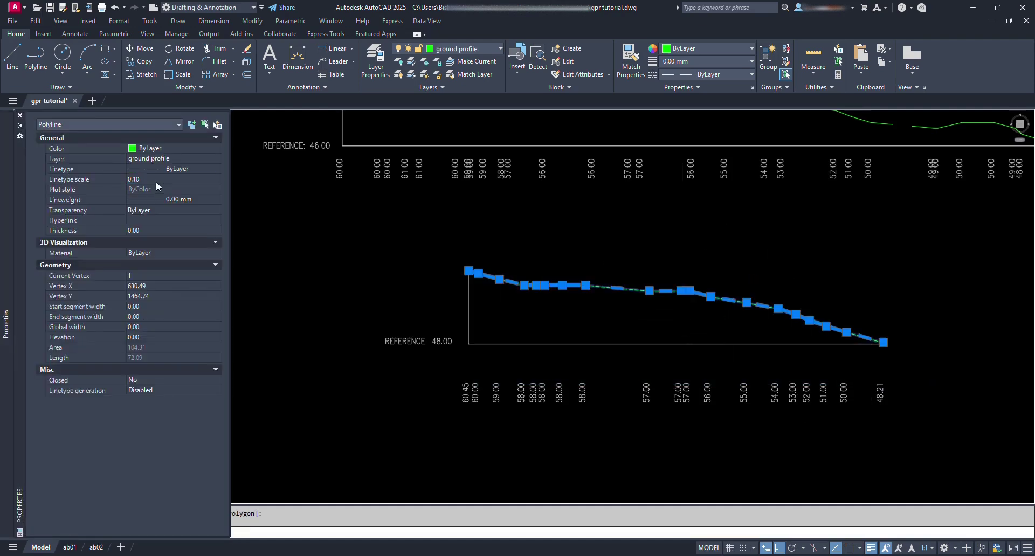
key("Escape")
Step: Match the first profile's ground surface polyline to the properties of the second profile's ground line
middle_click_drag(780, 296, 596, 390)
type("ma")
left_click(562, 395)
left_click(559, 188)
key("Return")
scroll(558, 189, "down", 2)
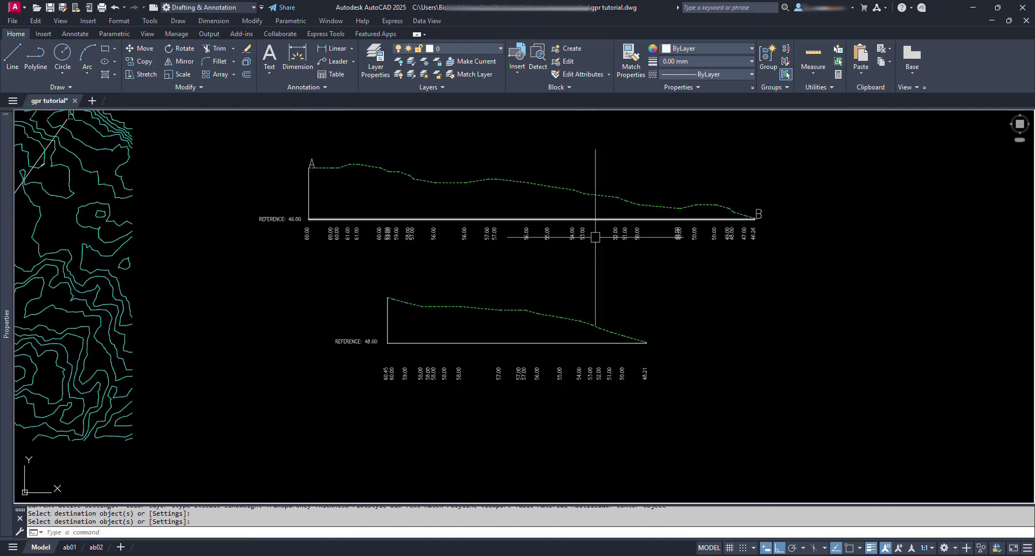
Step: Stretch the second profile's row of elevation labels up to just below its baseline
left_click(717, 376)
scroll(718, 377, "up", 2)
left_click(733, 332)
key("Escape")
Step: Erase the letters A and B marking the start and end of the first profile
scroll(753, 342, "down", 1)
middle_click_drag(502, 234, 624, 372)
type("z")
key("Escape")
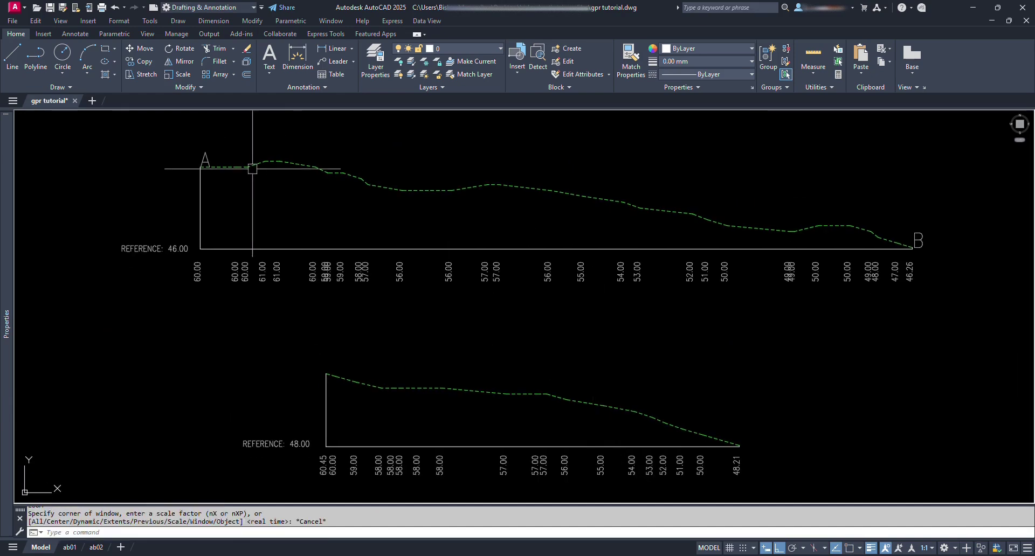
type("e")
left_click(206, 161)
left_click(921, 236)
key("Return")
type("z")
left_click_drag(429, 254, 498, 326)
middle_click_drag(629, 354, 613, 341)
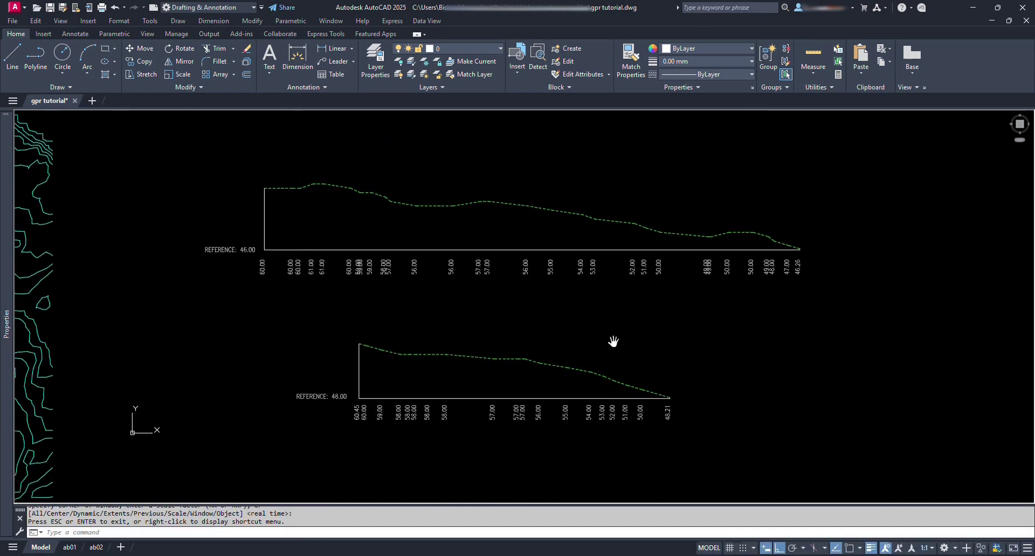
key("Escape")
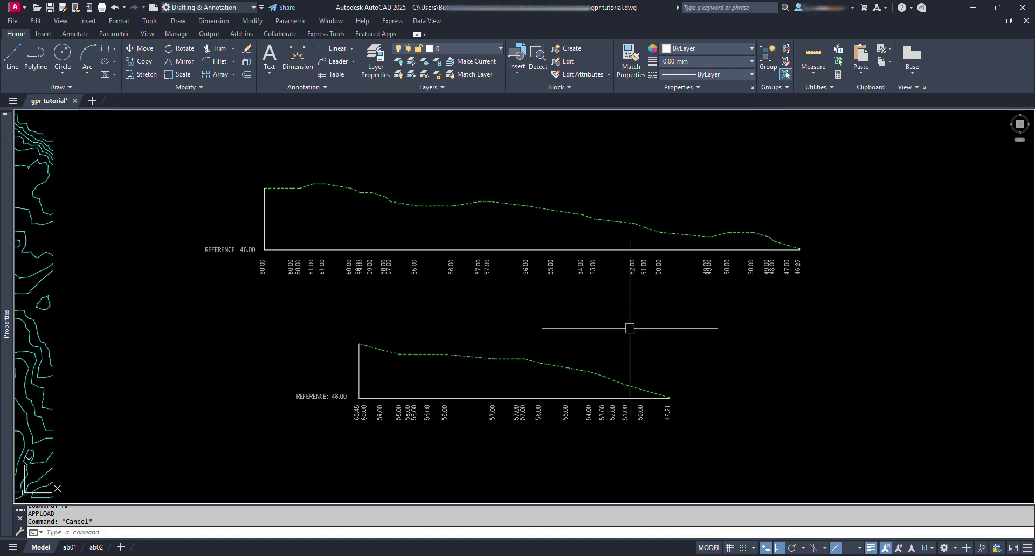
Step: Look through the AutoLISP files in the AutoCAD 2025 folder using the application loader, and close it without loading any
type("ap")
key("Return")
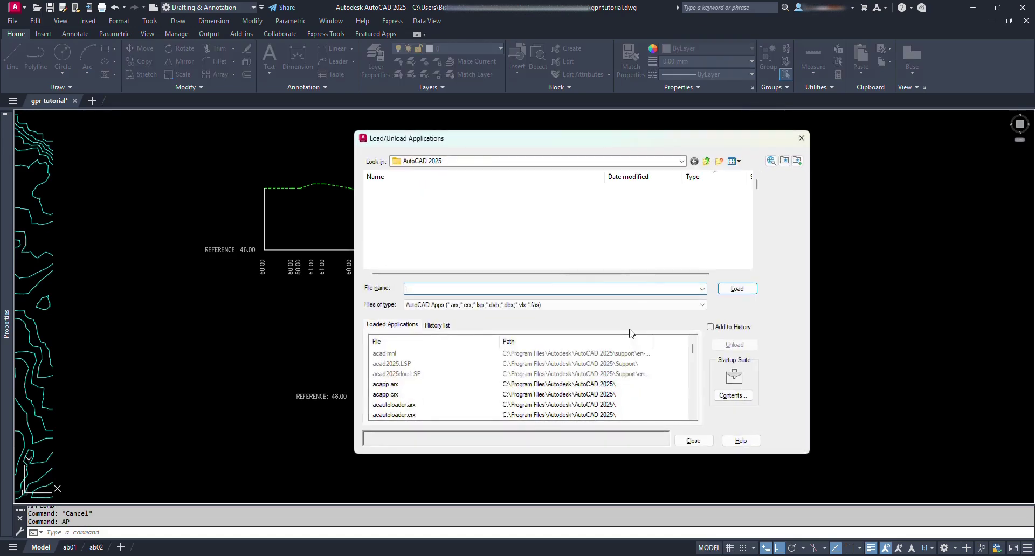
key("p")
scroll(444, 208, "down", 5)
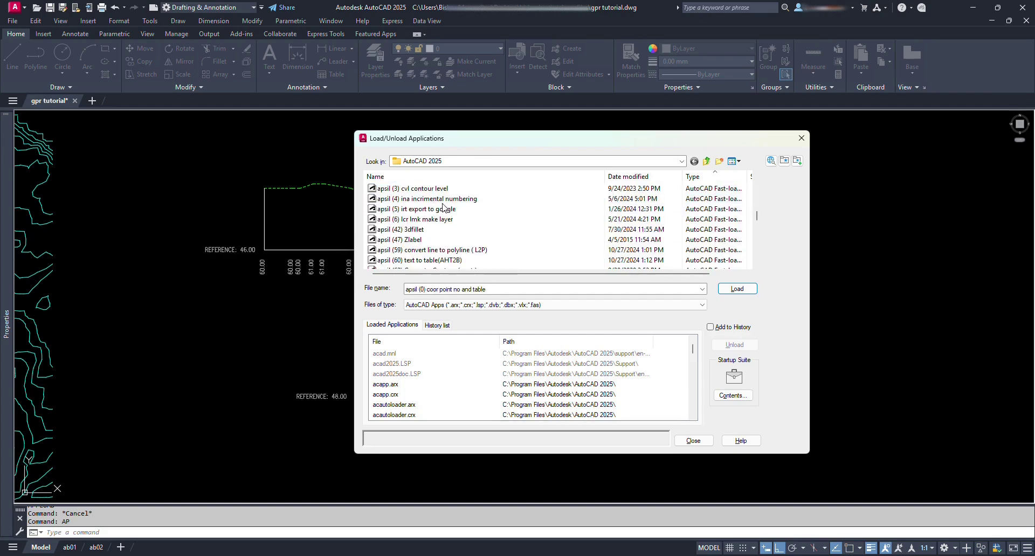
scroll(439, 216, "down", 3)
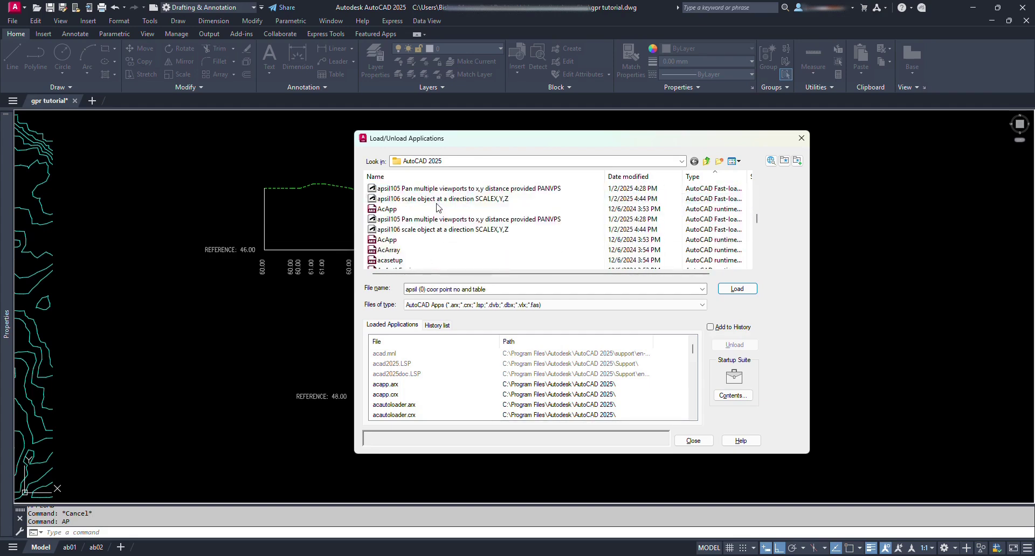
scroll(430, 233, "up", 2)
scroll(434, 232, "up", 2)
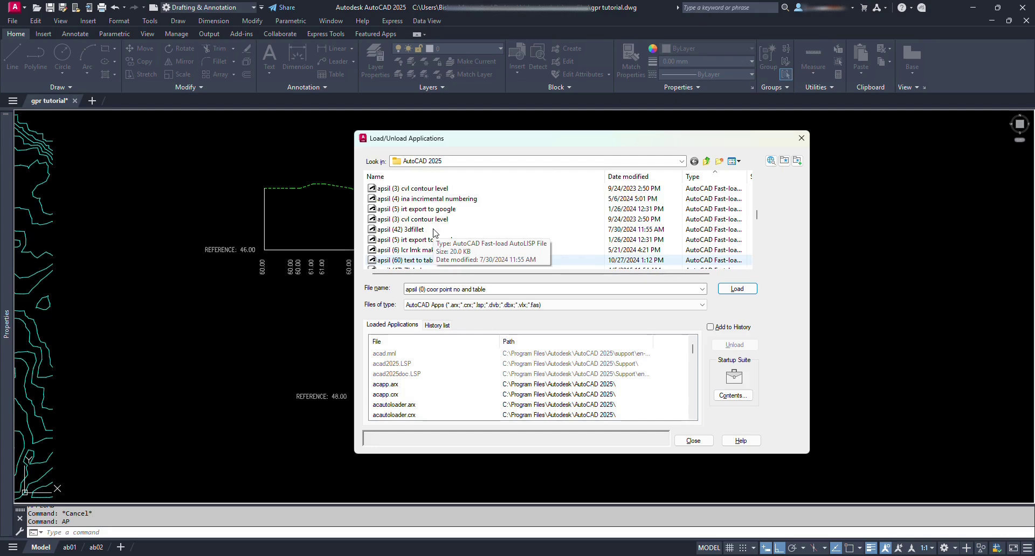
scroll(443, 229, "down", 6)
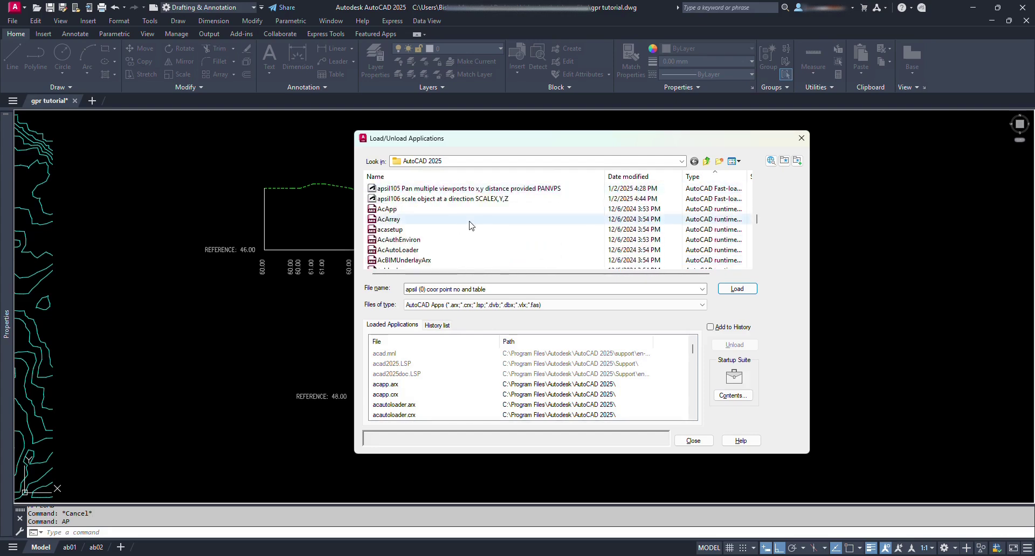
left_click(694, 440)
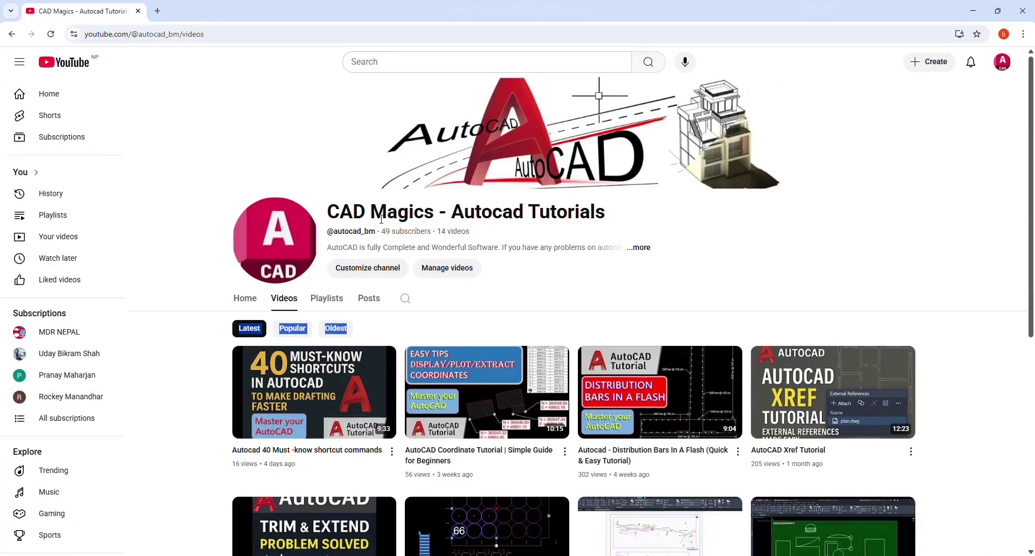
Step: Switch to the CAD Magics YouTube channel in the browser, highlight the channel name and look through its videos
left_click_drag(325, 214, 400, 212)
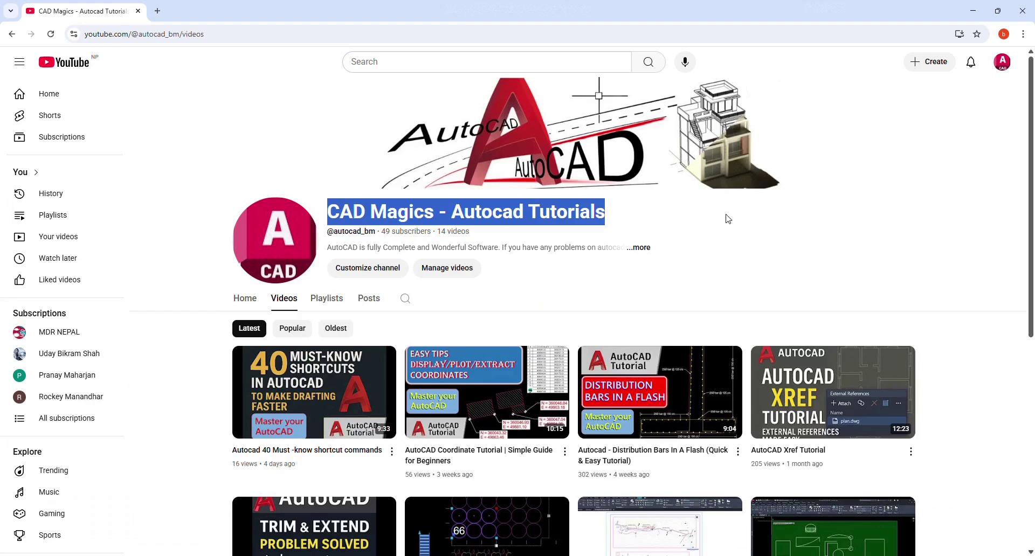
scroll(727, 218, "down", 7)
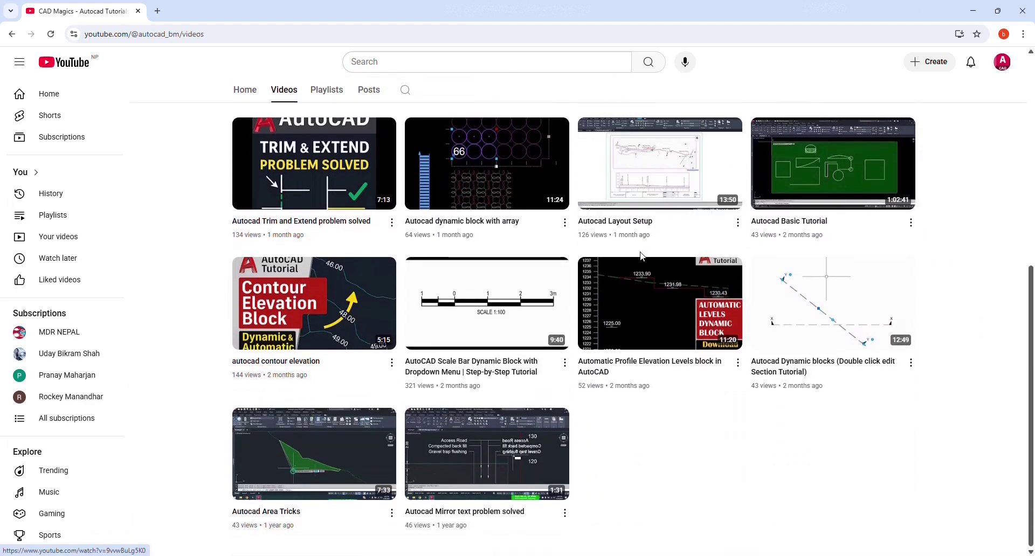